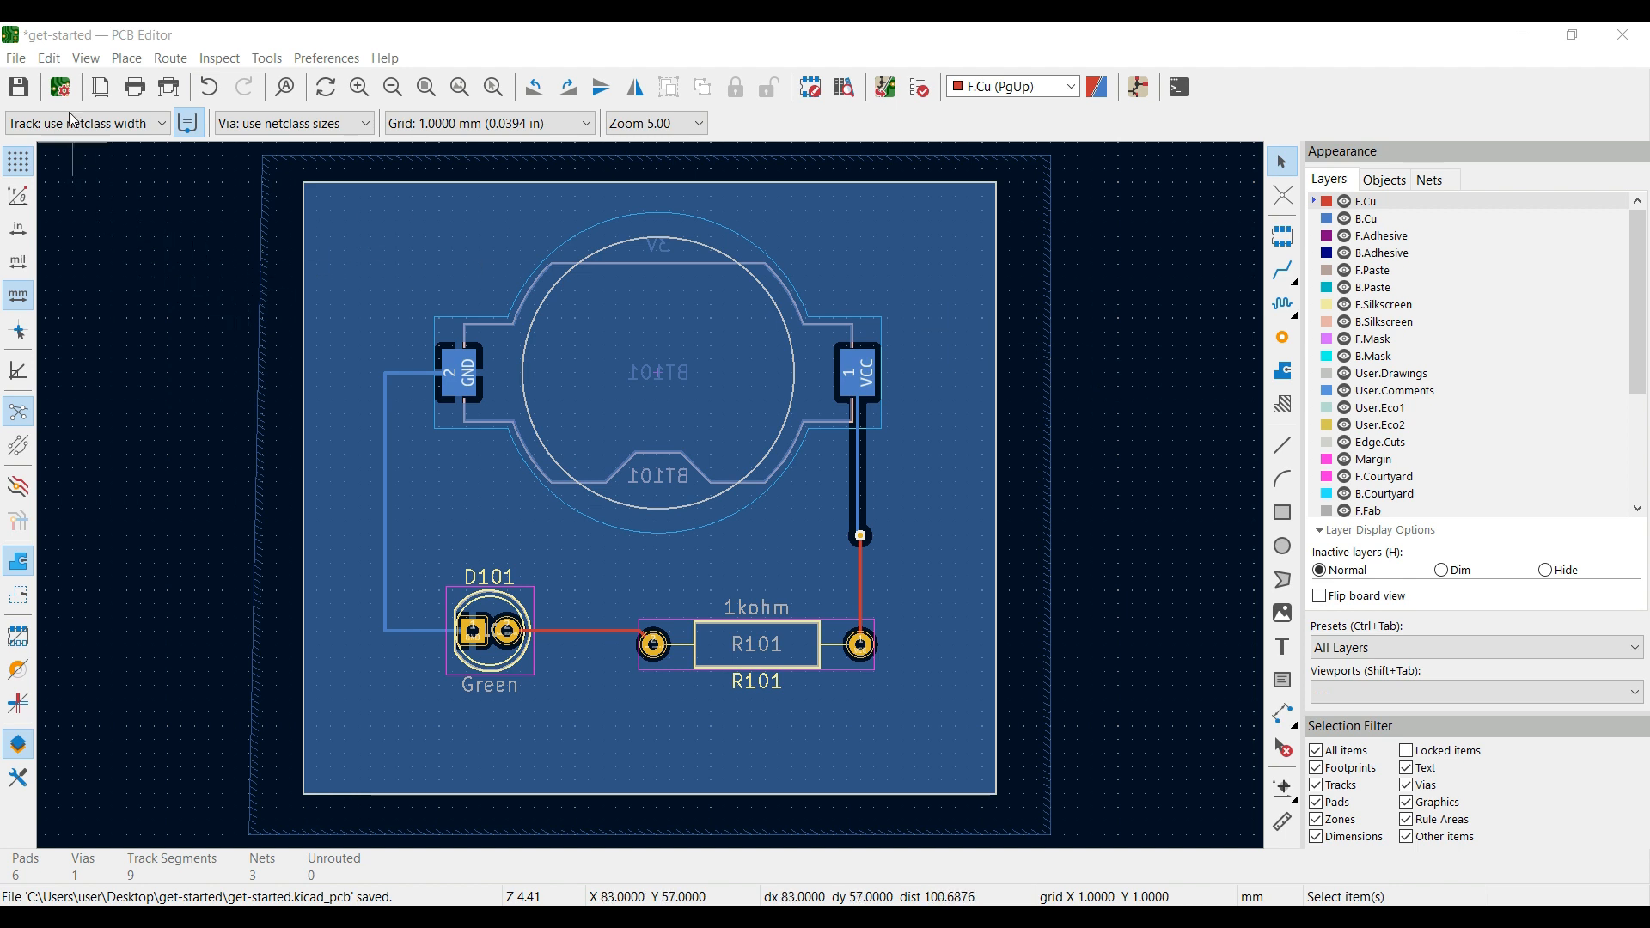
Review the Violation Severity settings under Design Rules in the Board Setup
click(17, 59)
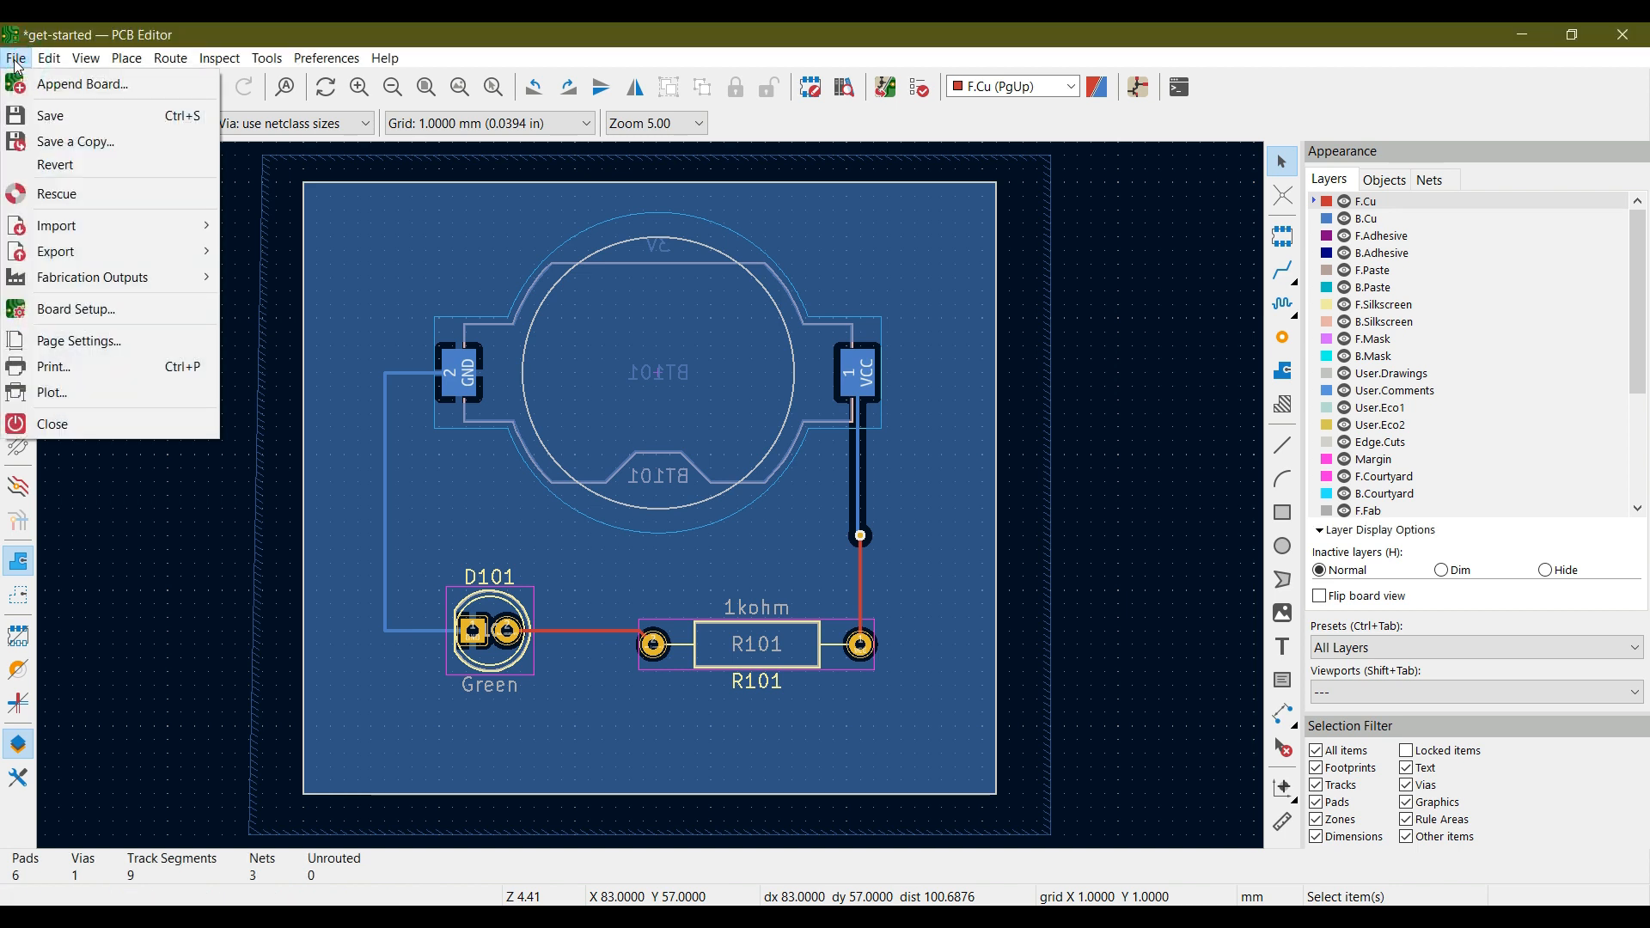
key(ctrl+s)
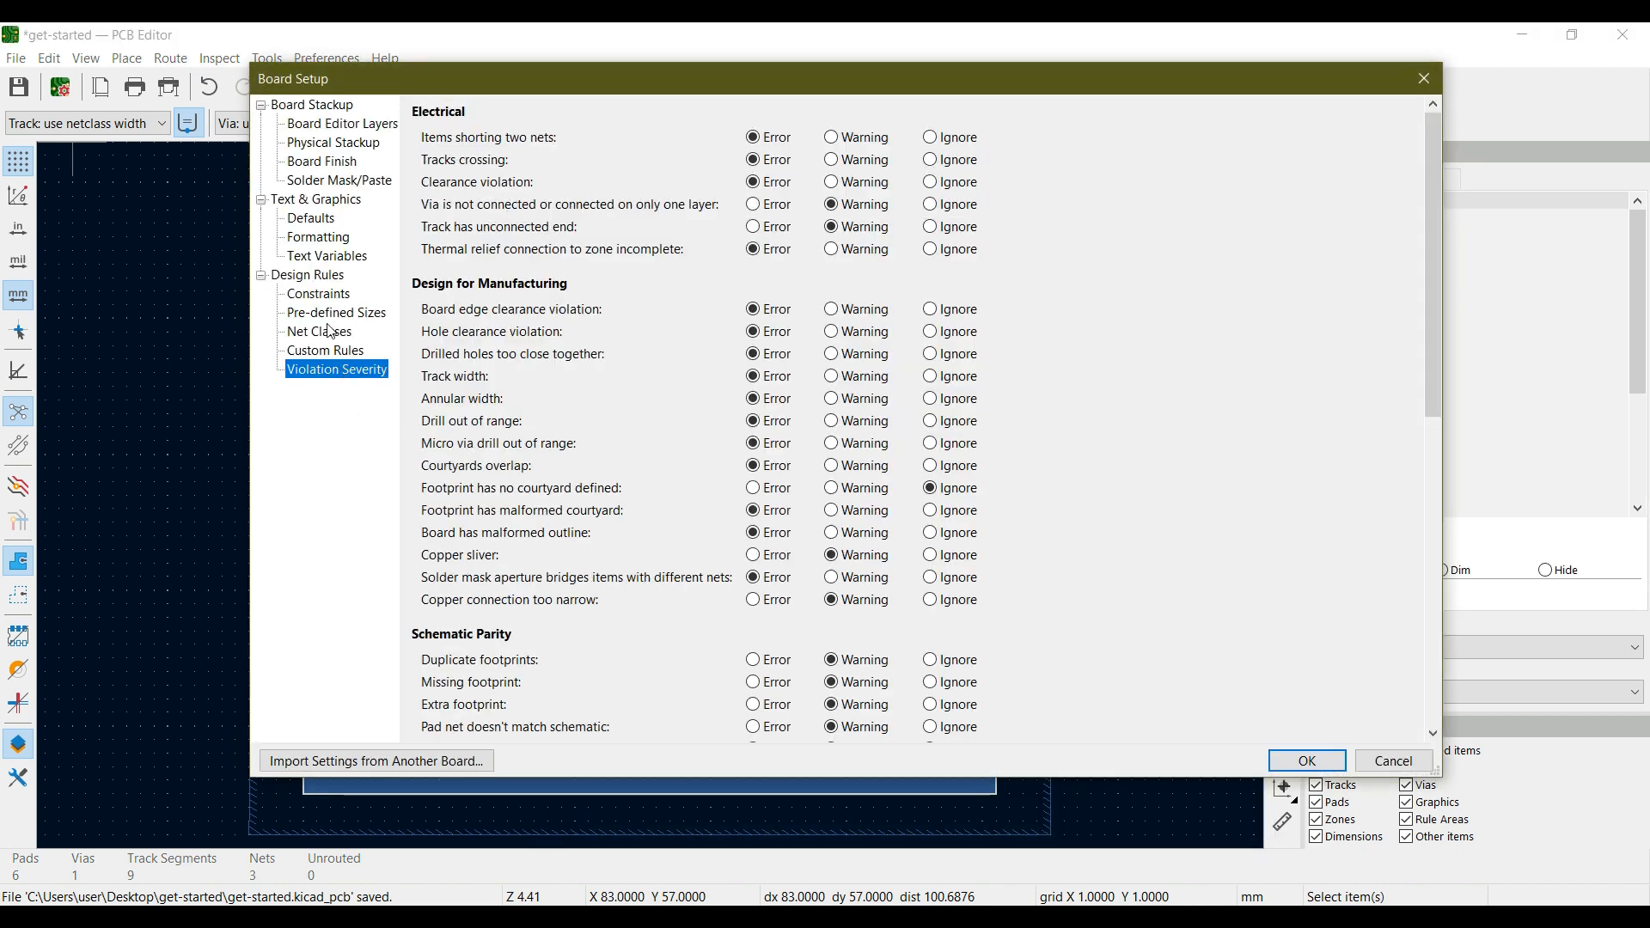
click(320, 274)
click(317, 377)
scroll(709, 299, down, 6)
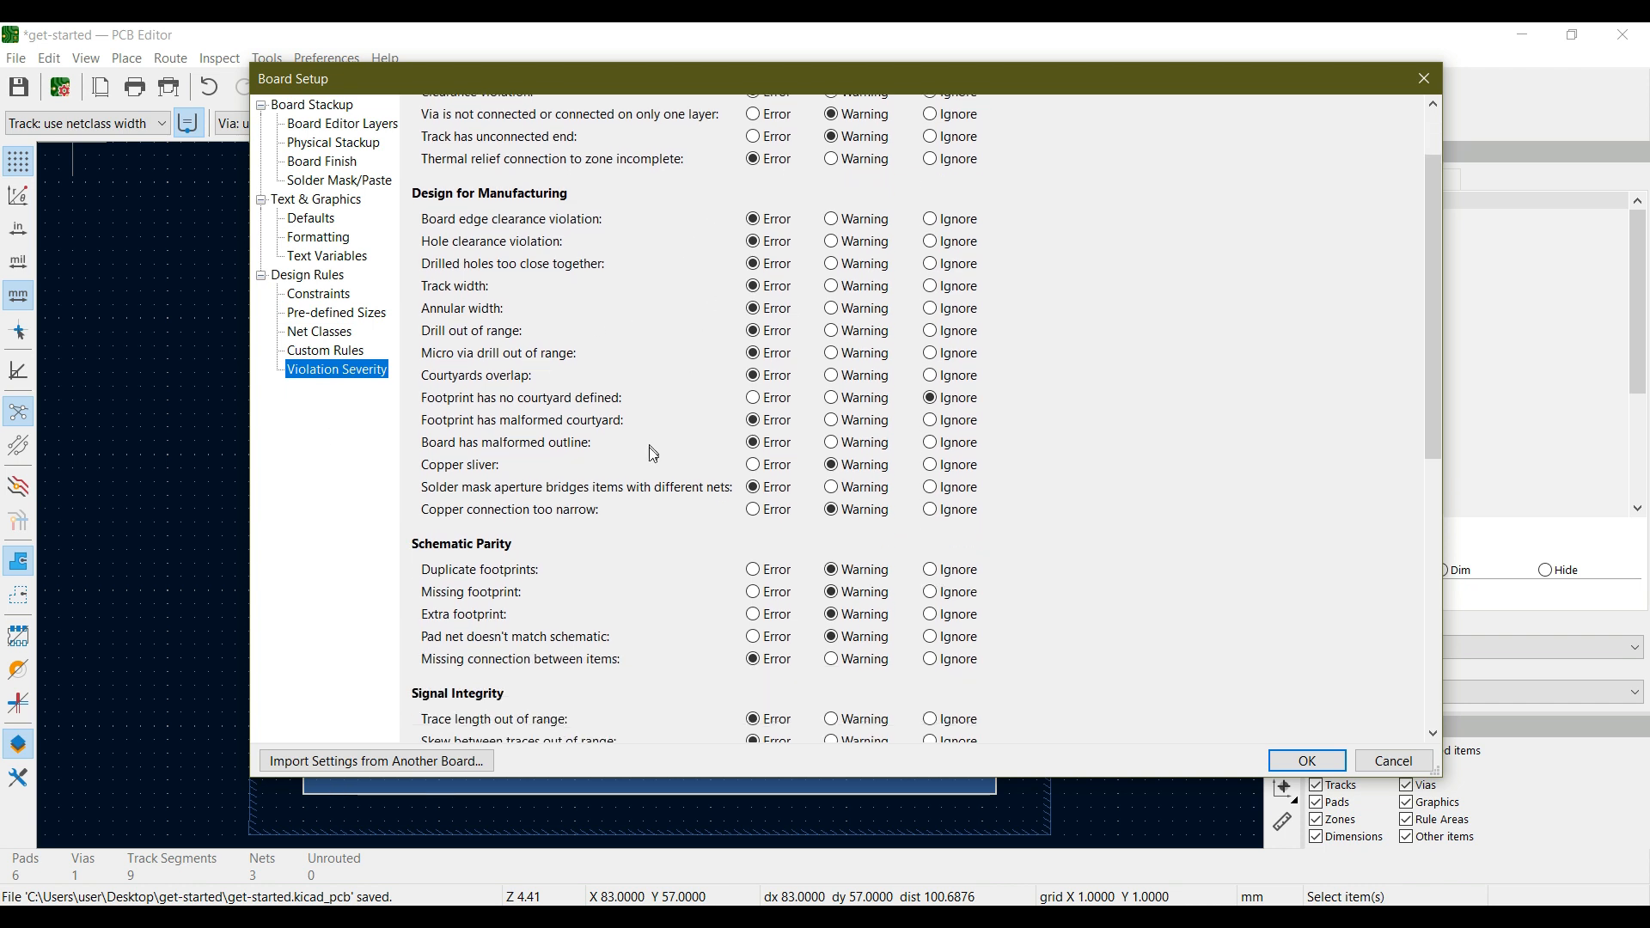
scroll(643, 476, down, 6)
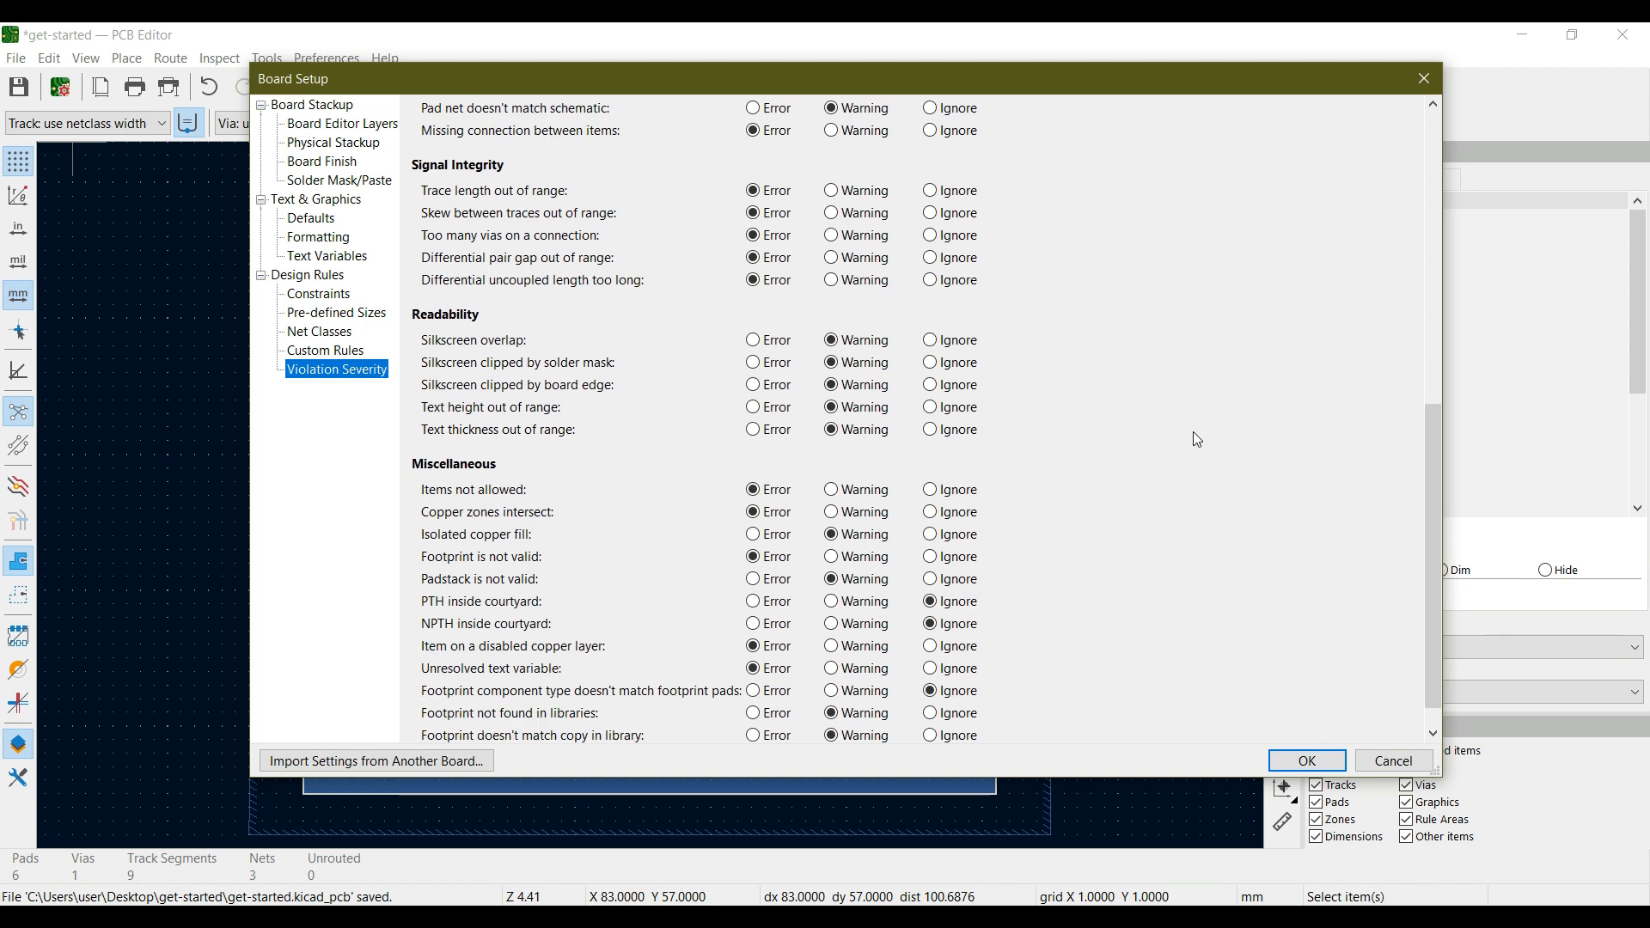
scroll(1156, 563, up, 3)
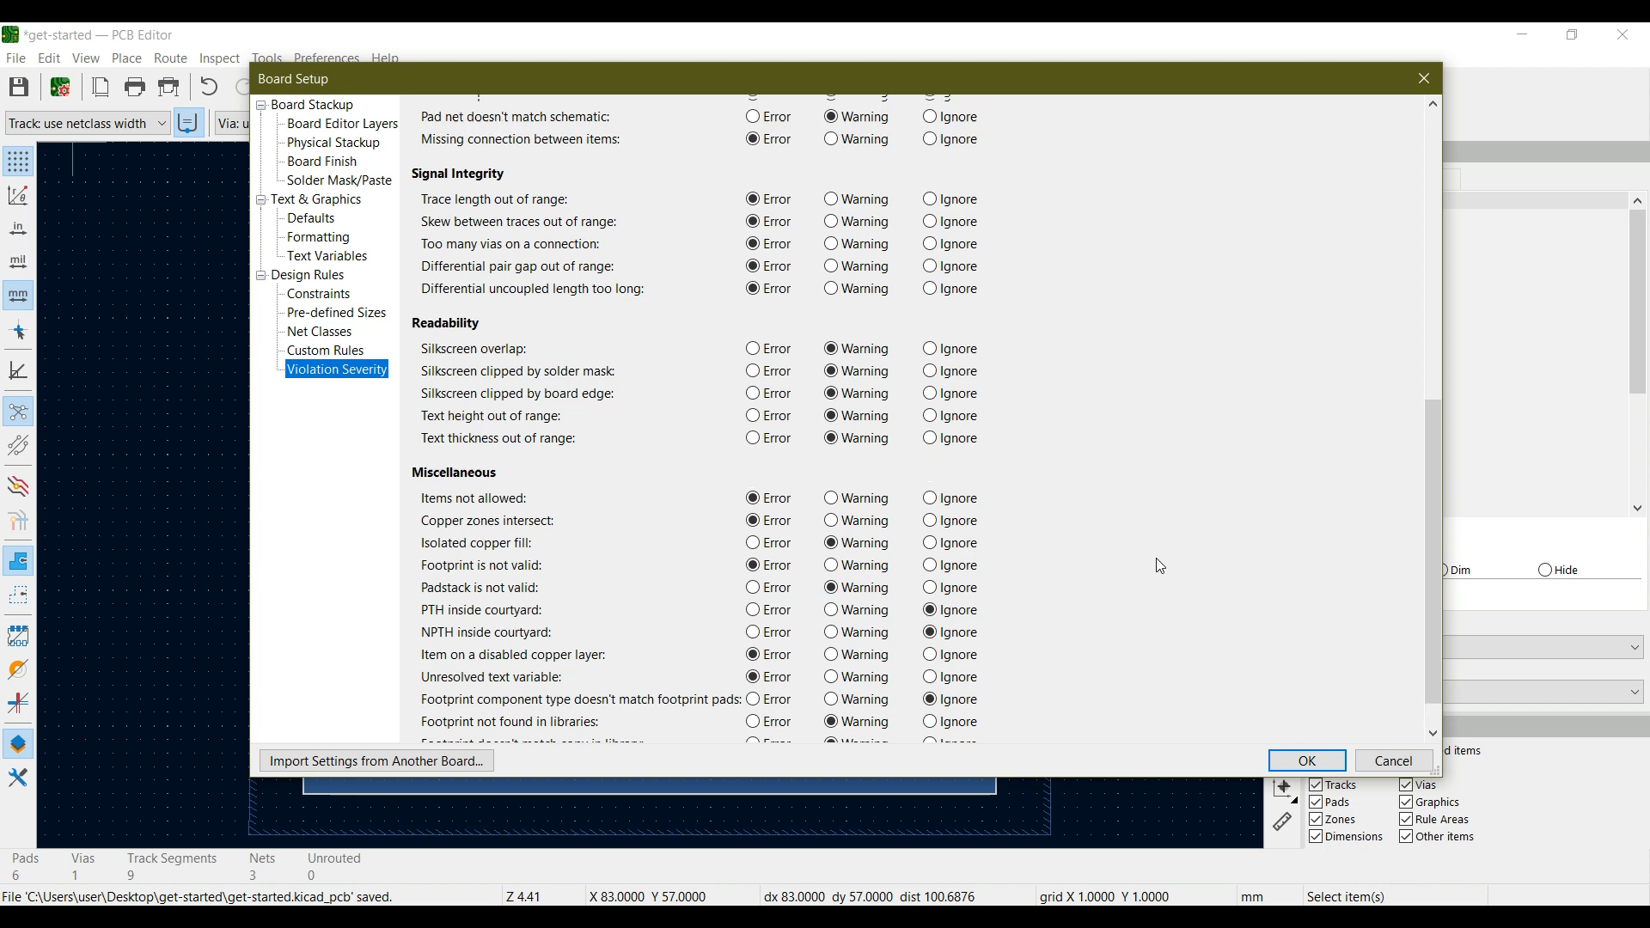
scroll(1156, 566, up, 2)
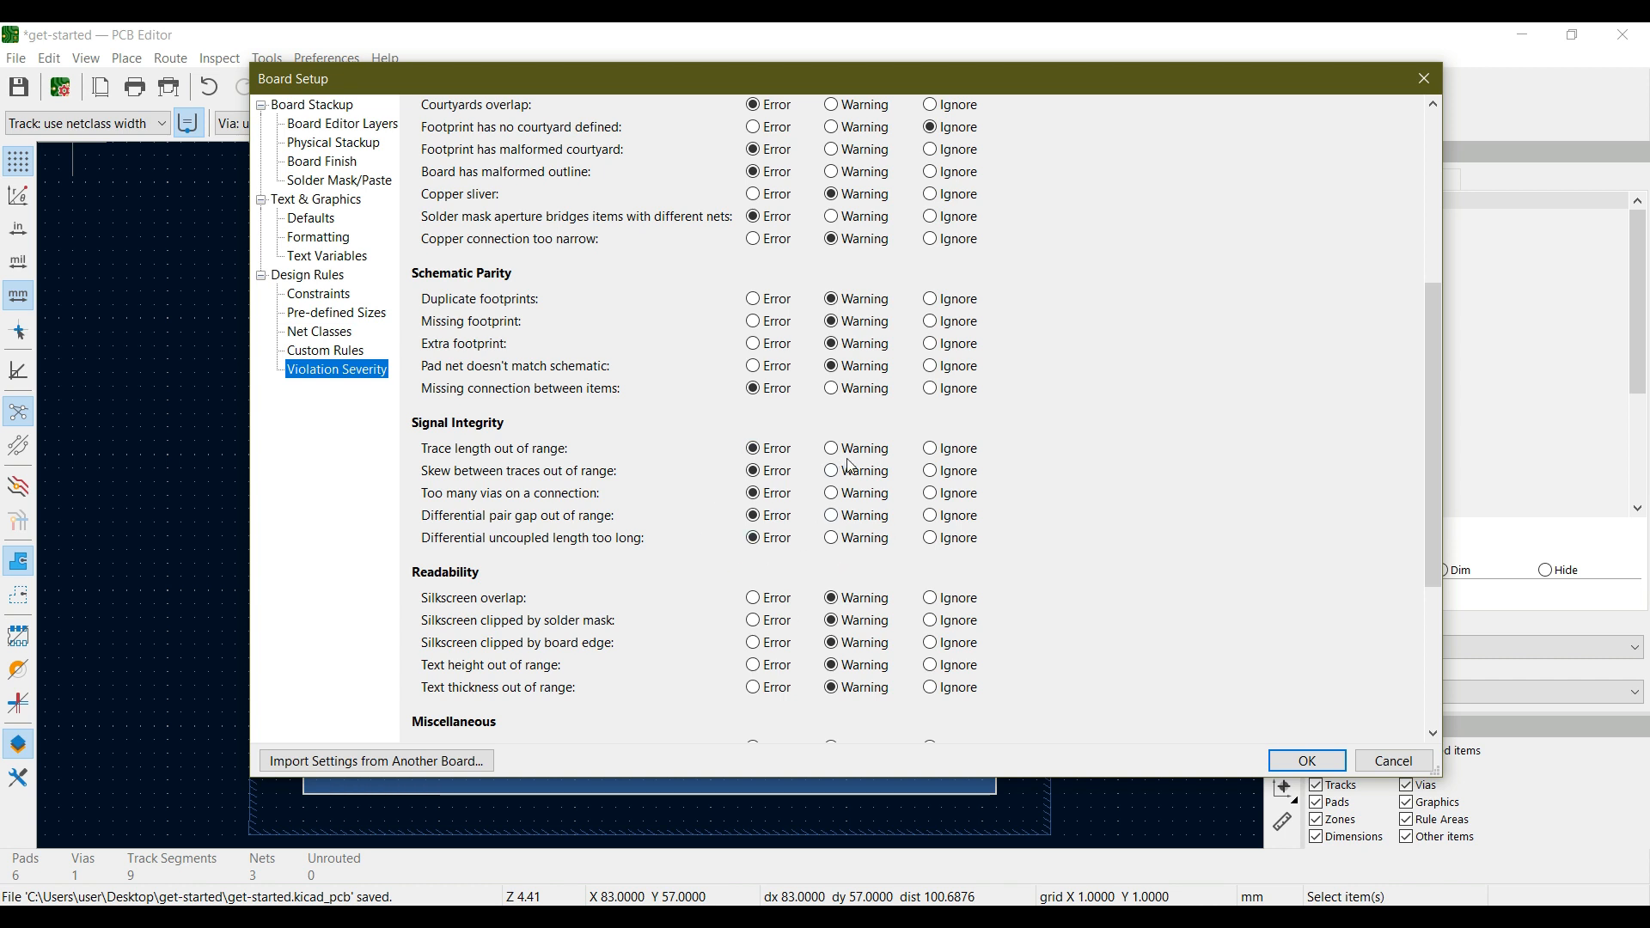
click(1305, 763)
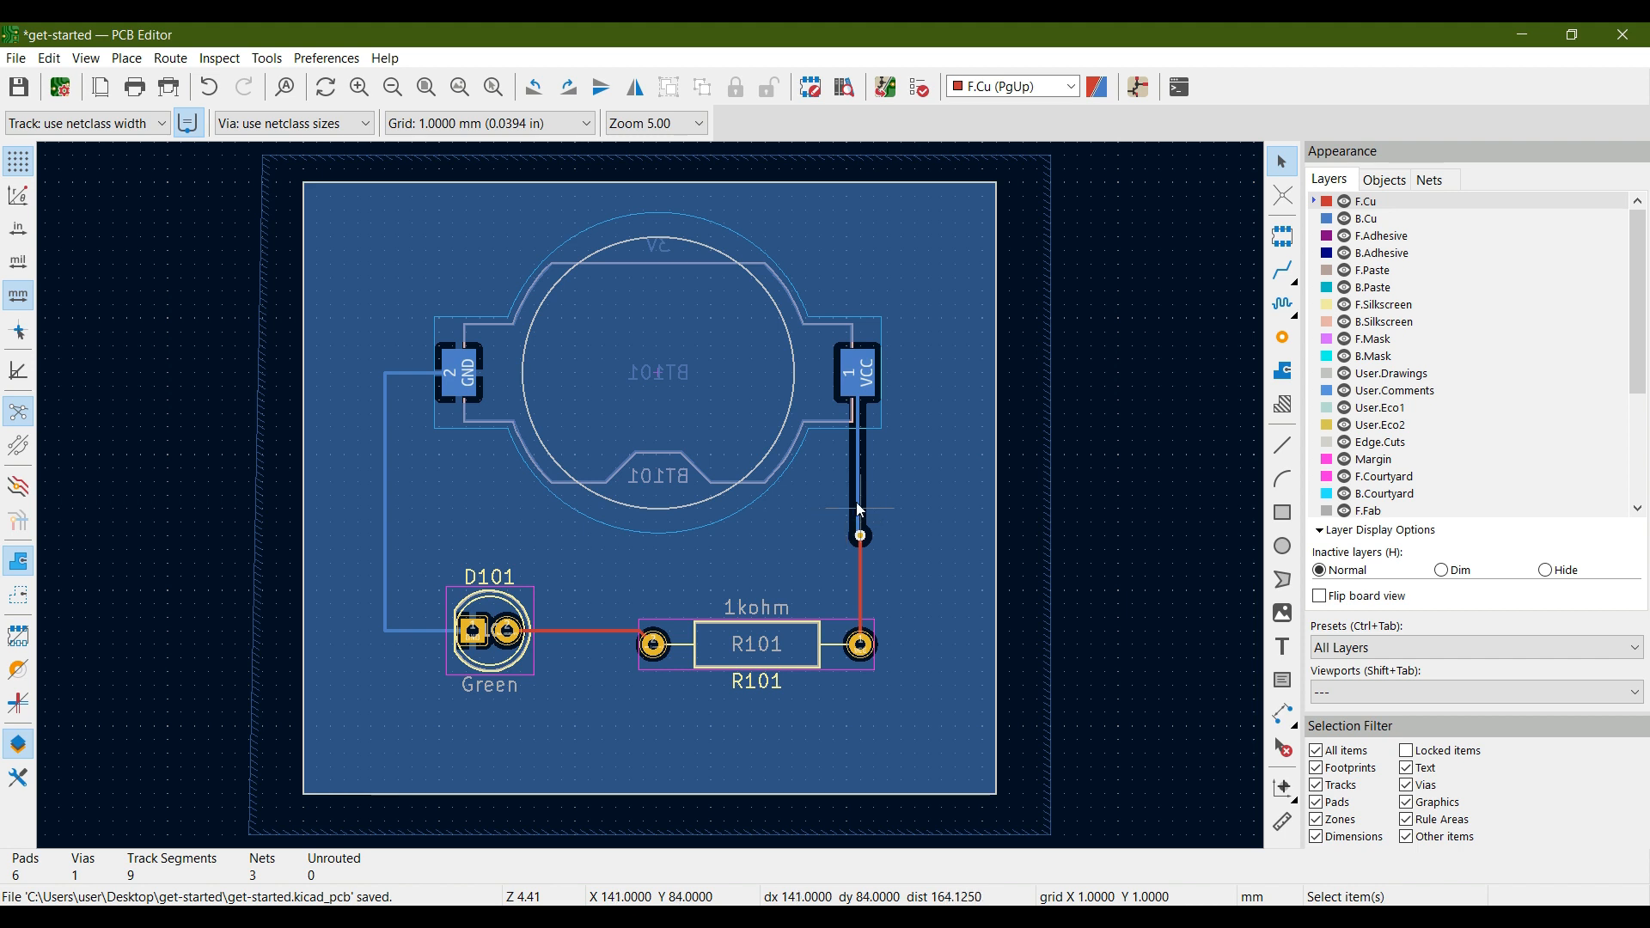
click(220, 58)
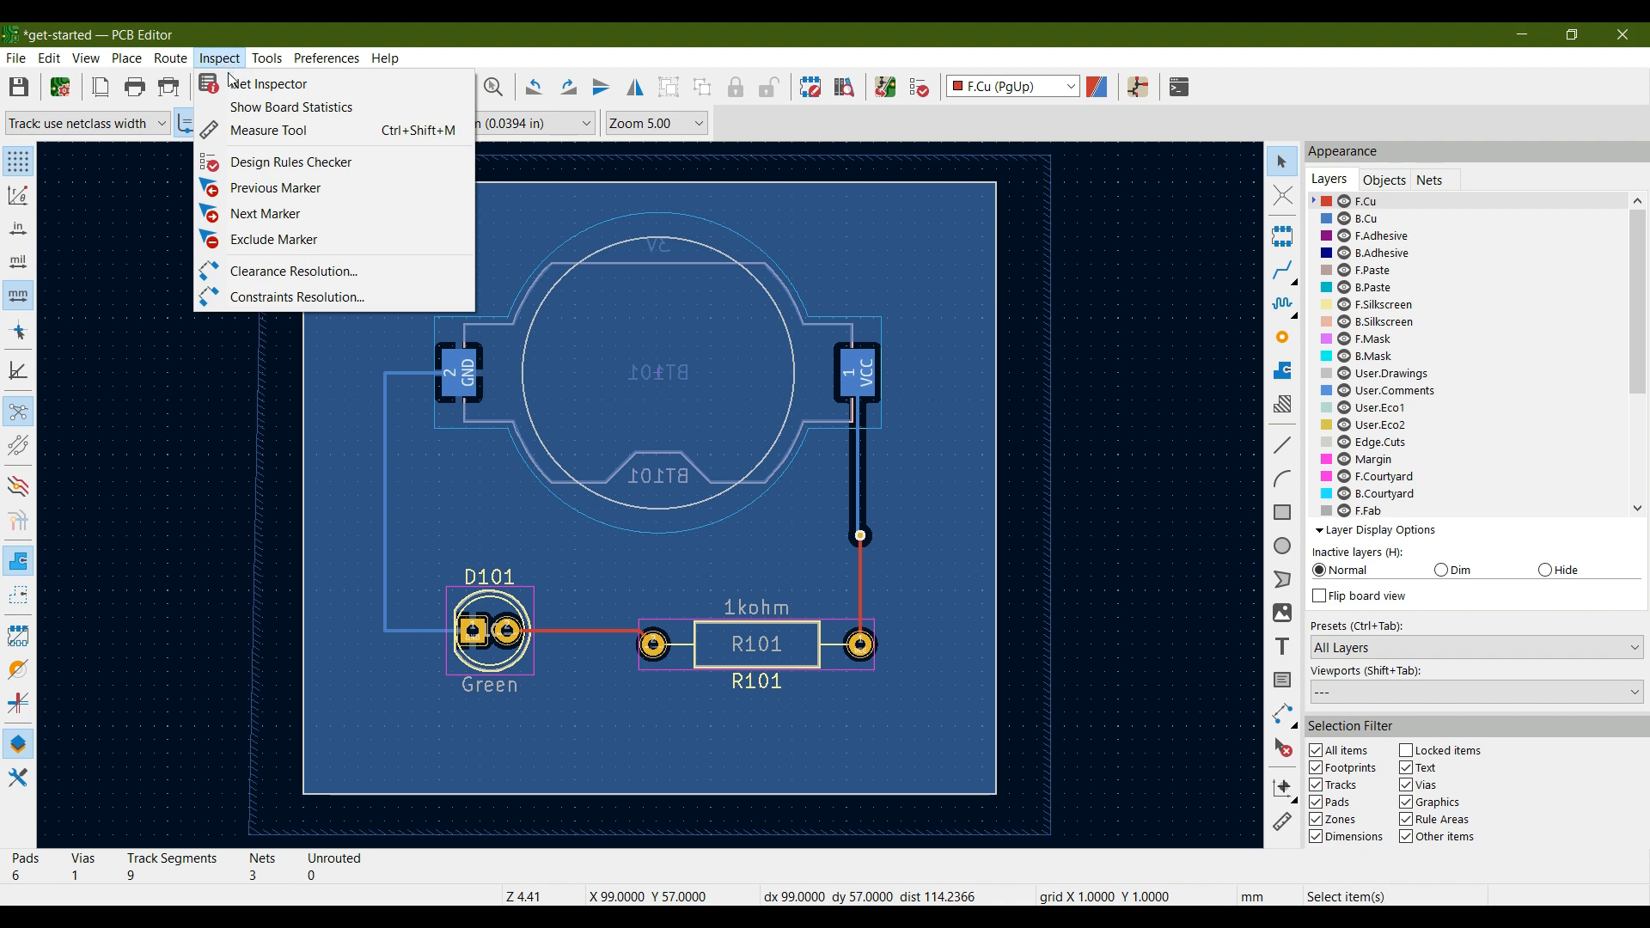
click(339, 165)
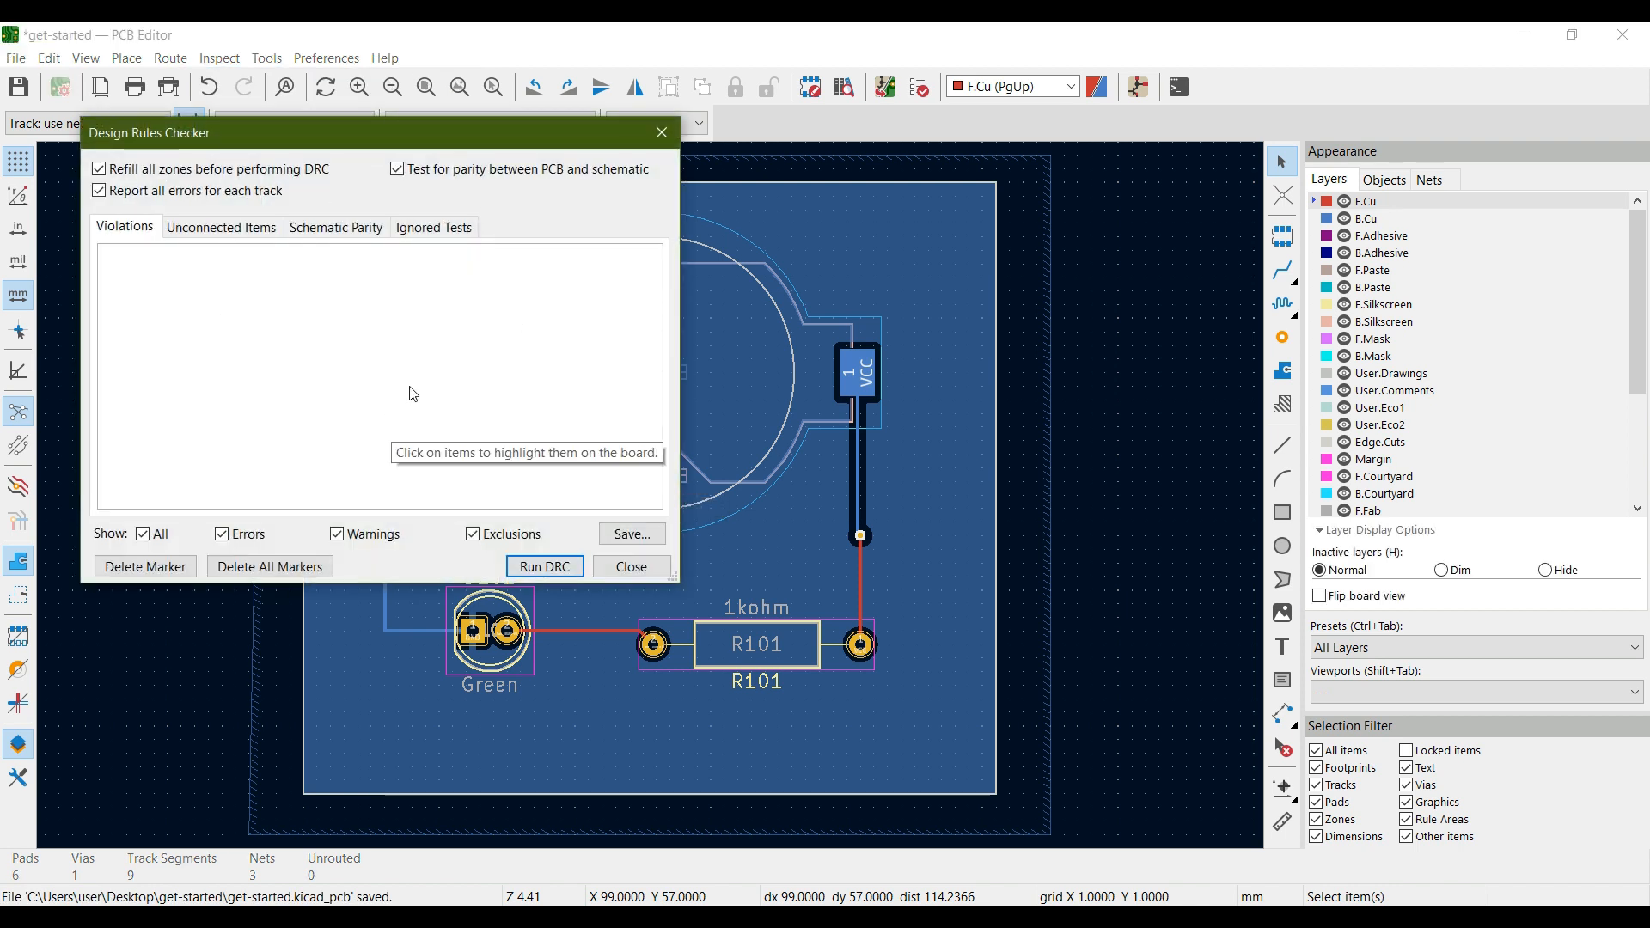
click(632, 567)
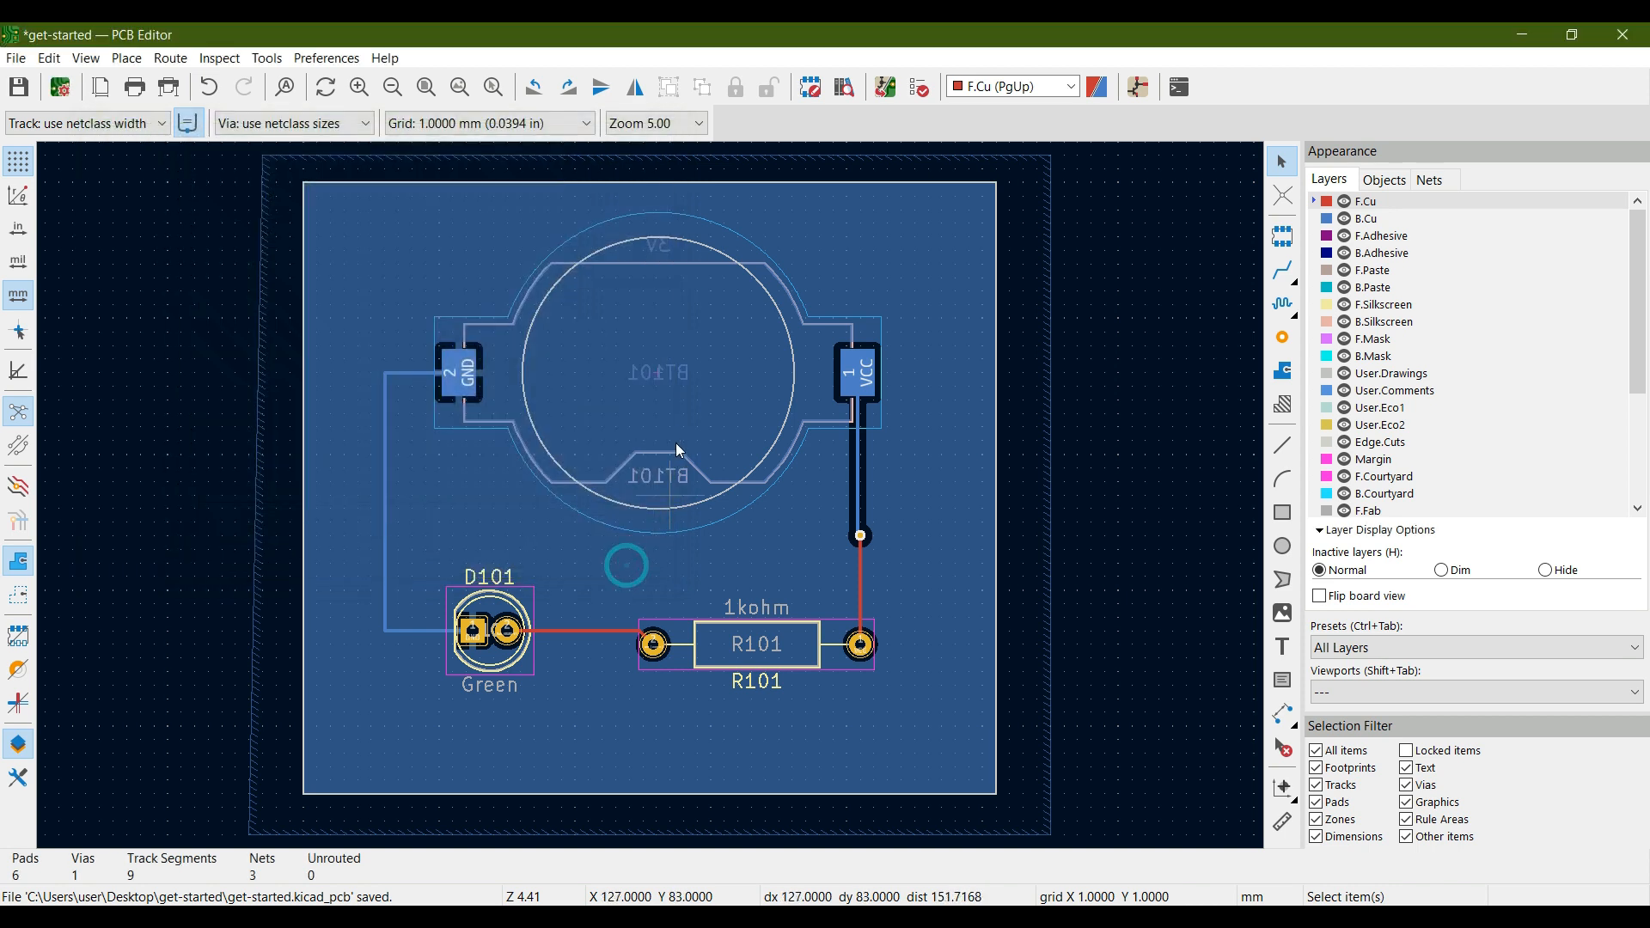
Run the design rules check with zone refilling, all track errors and schematic parity testing enabled, and close the checker
click(922, 93)
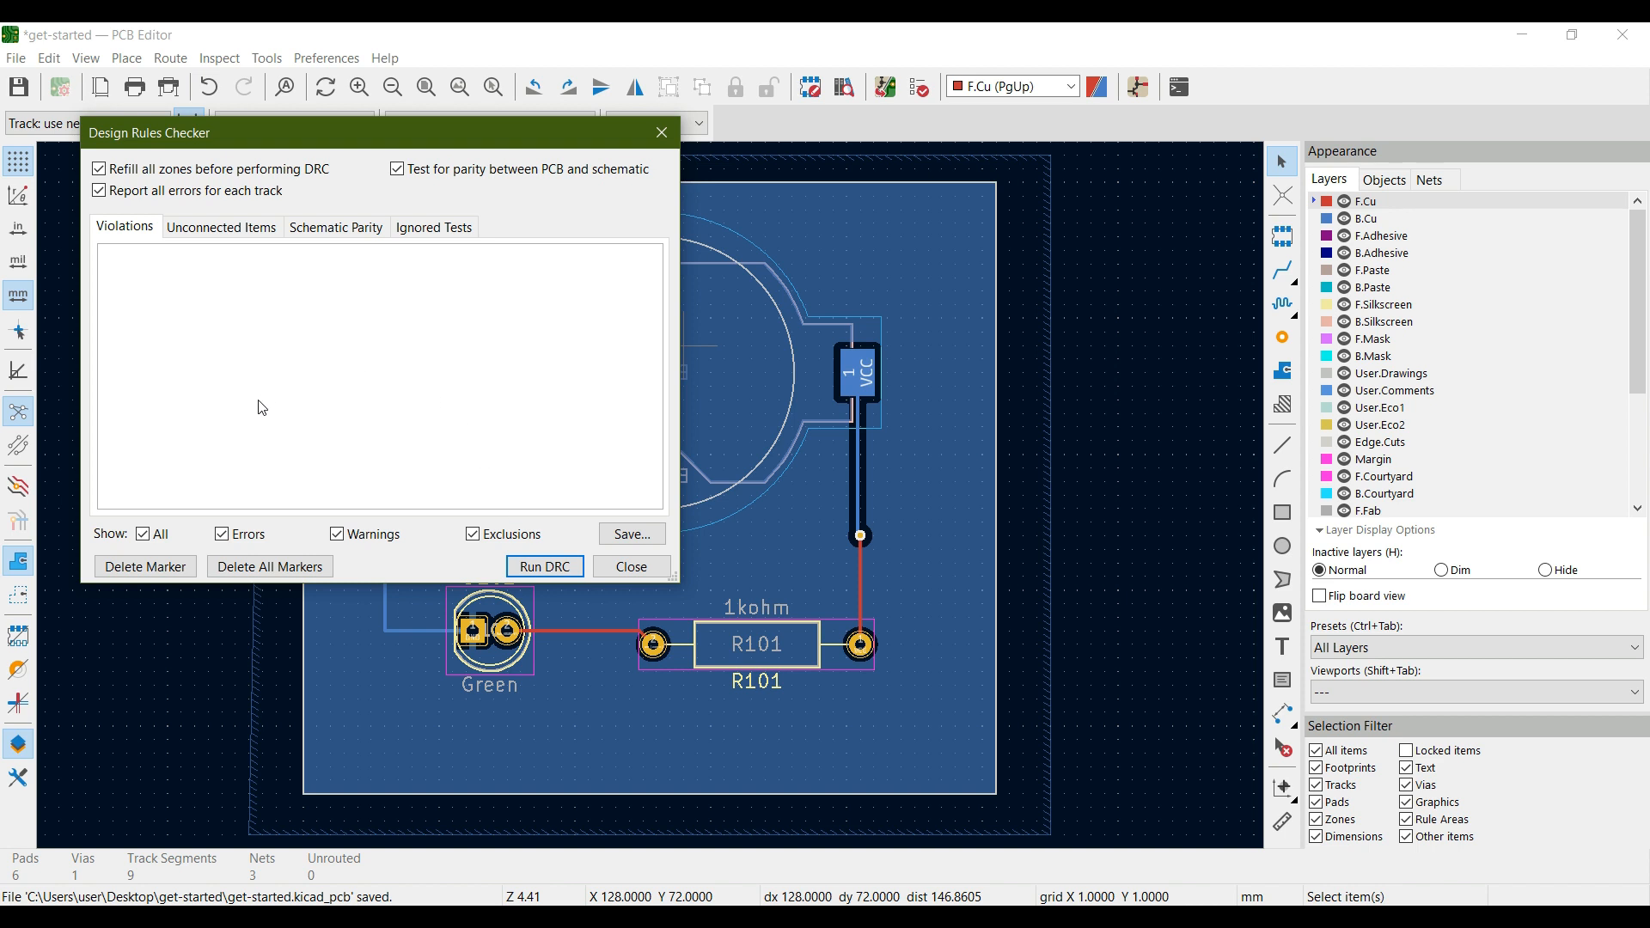
click(544, 569)
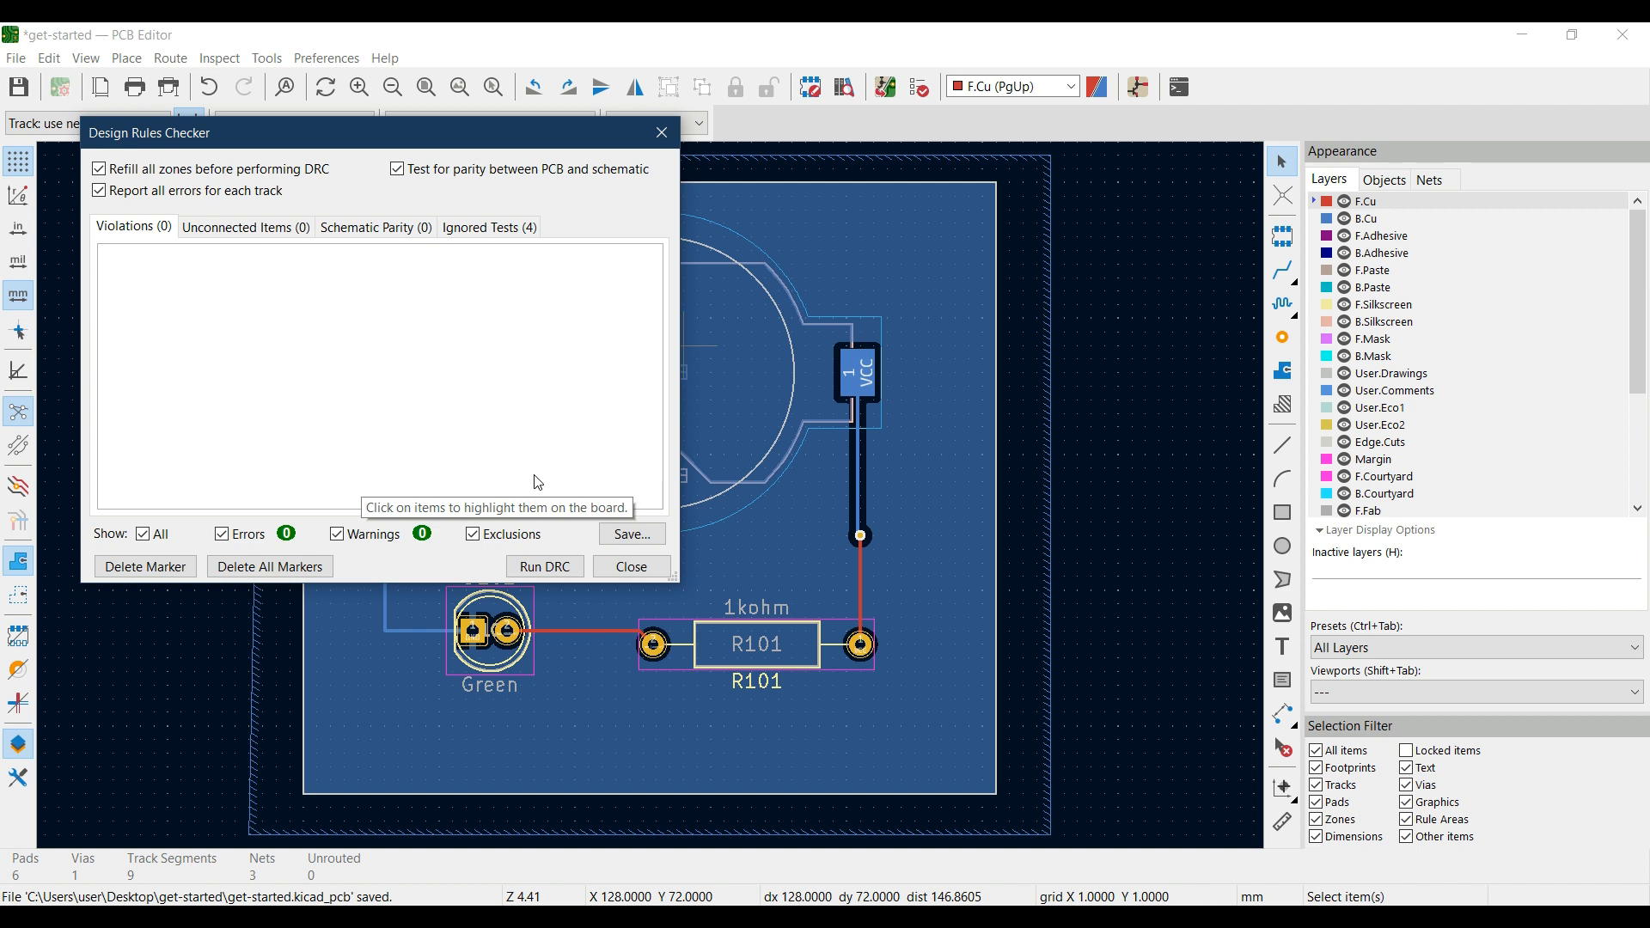
click(615, 571)
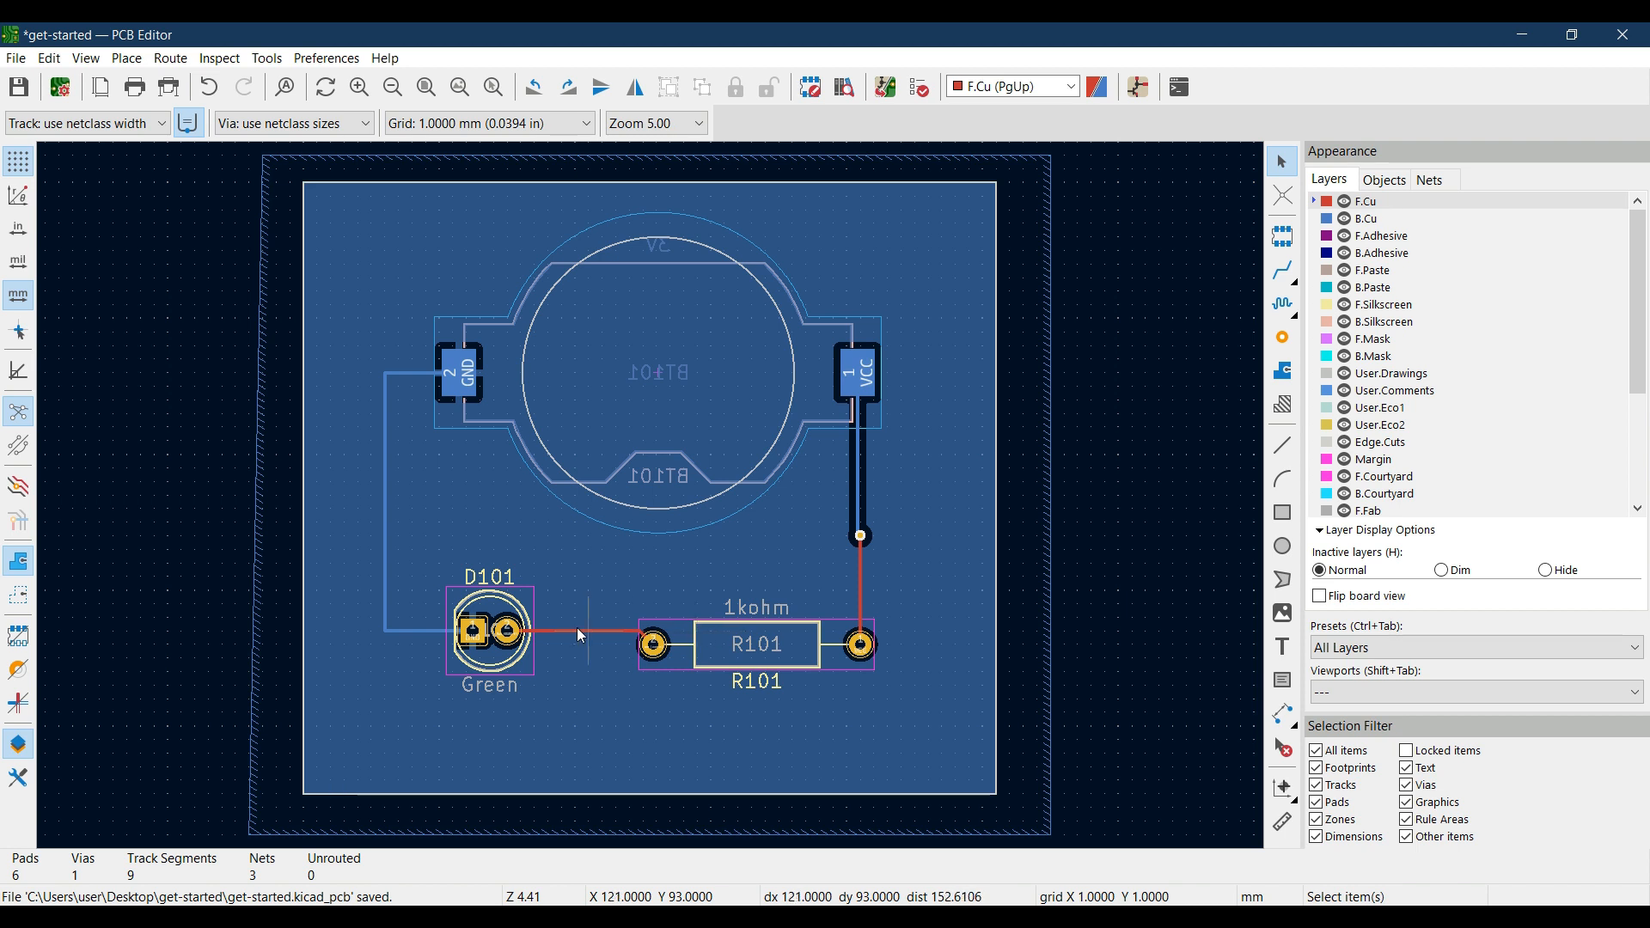
Move the LED footprint D101 upward and slightly left, closer to the battery holder's GND pad, and inspect its pads against the unrefilled zone
click(520, 612)
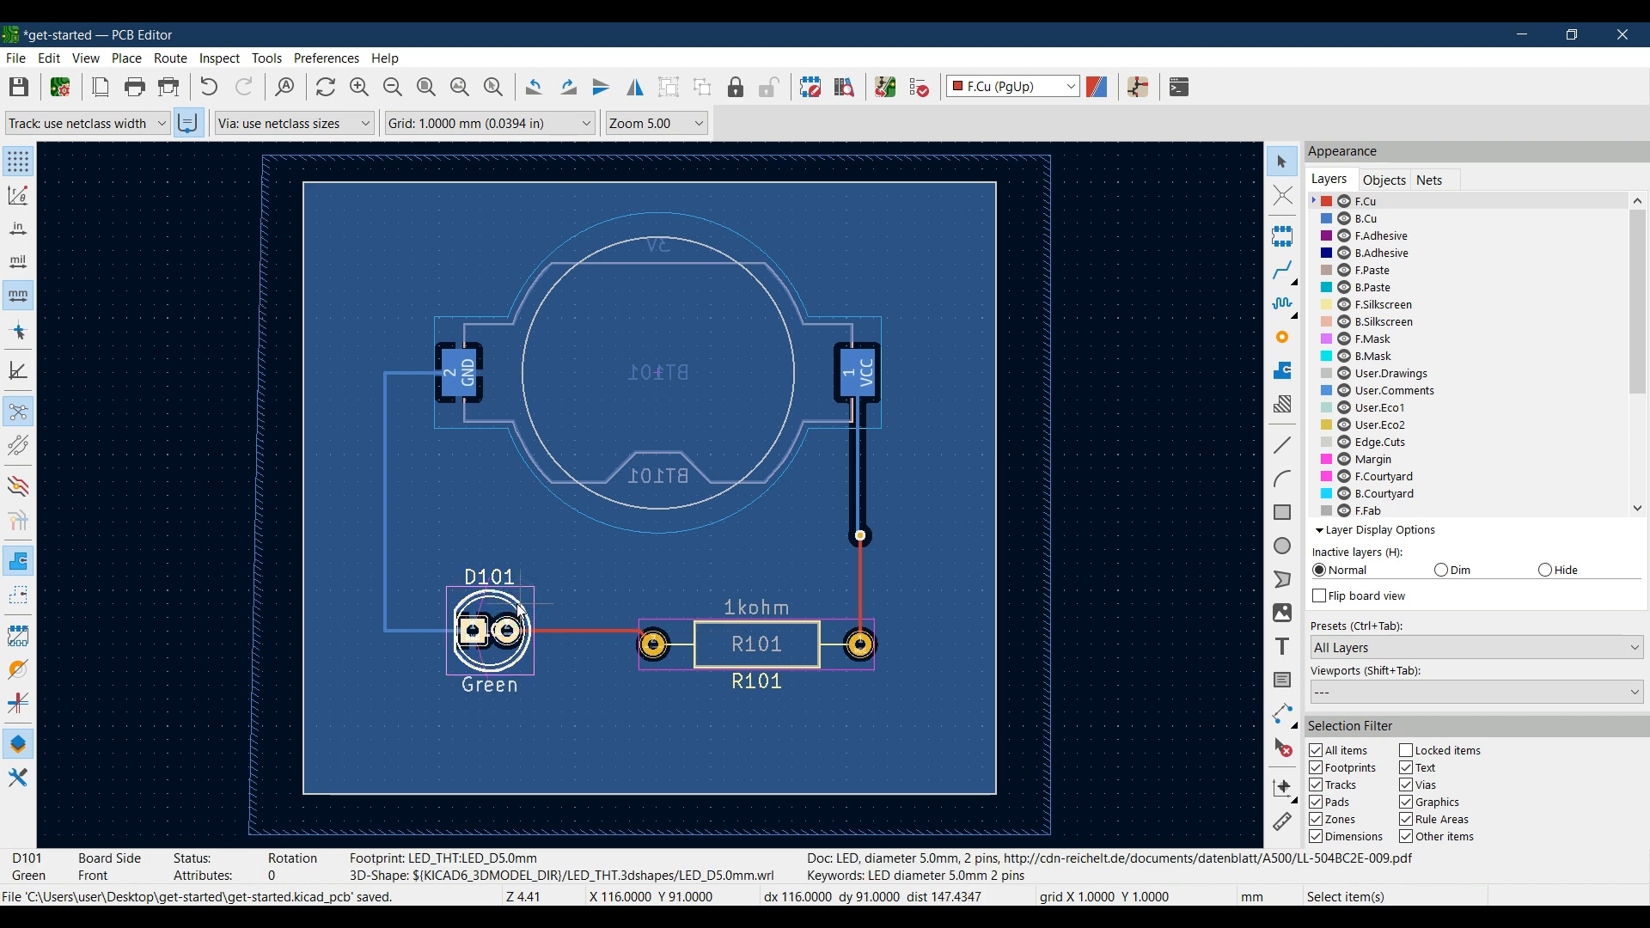
key(m)
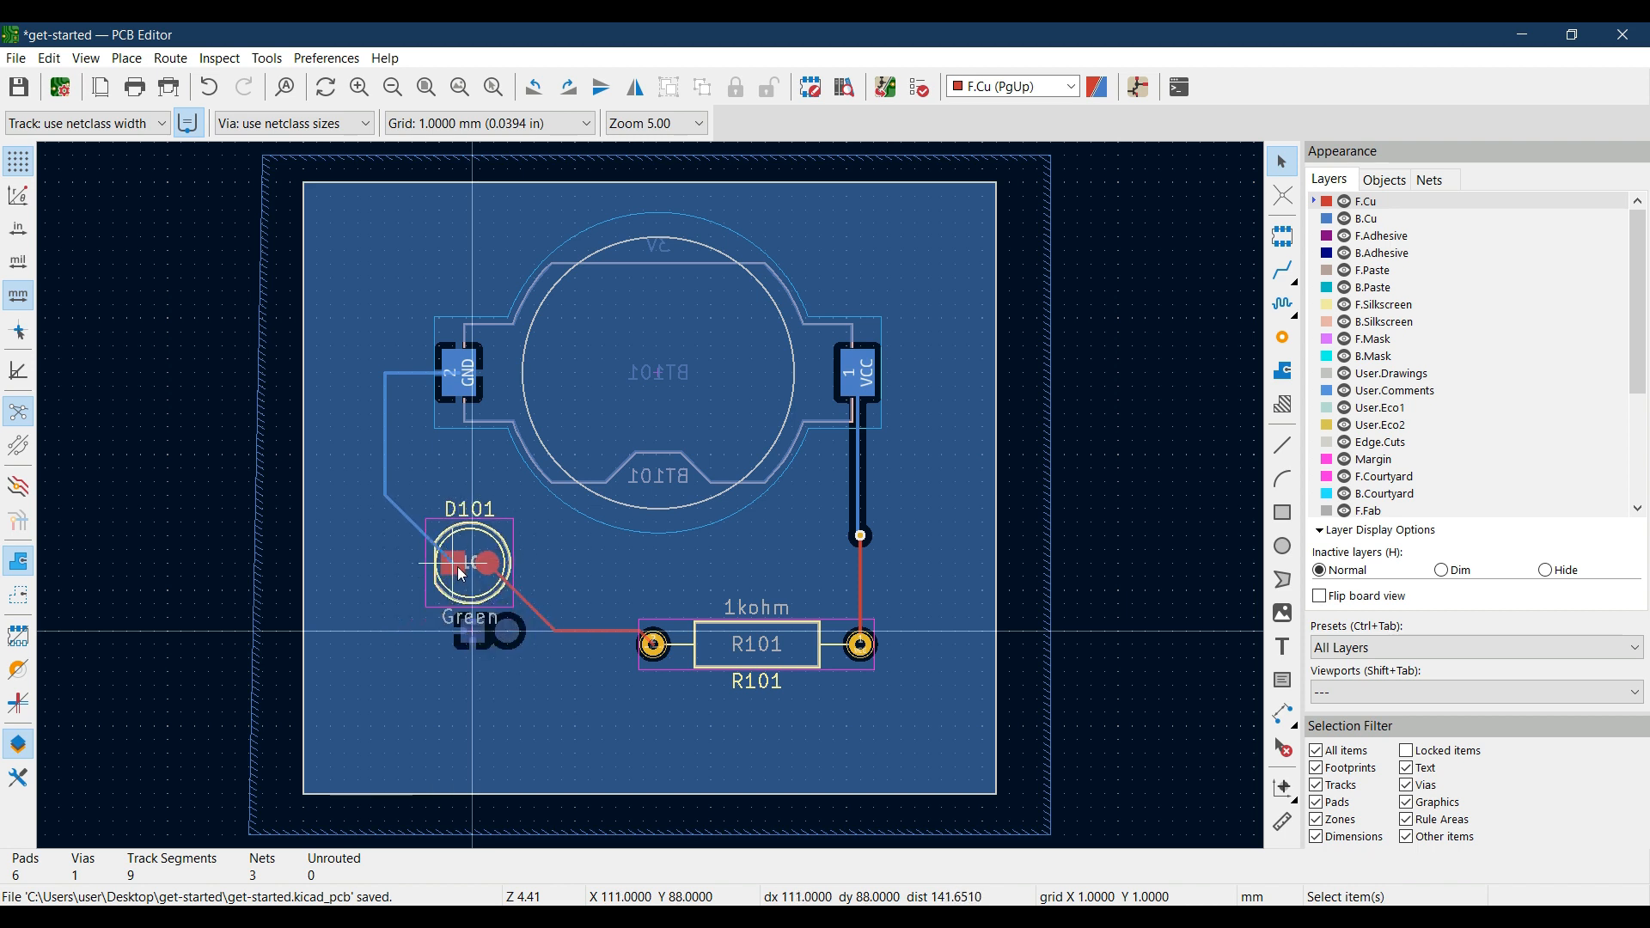
click(475, 570)
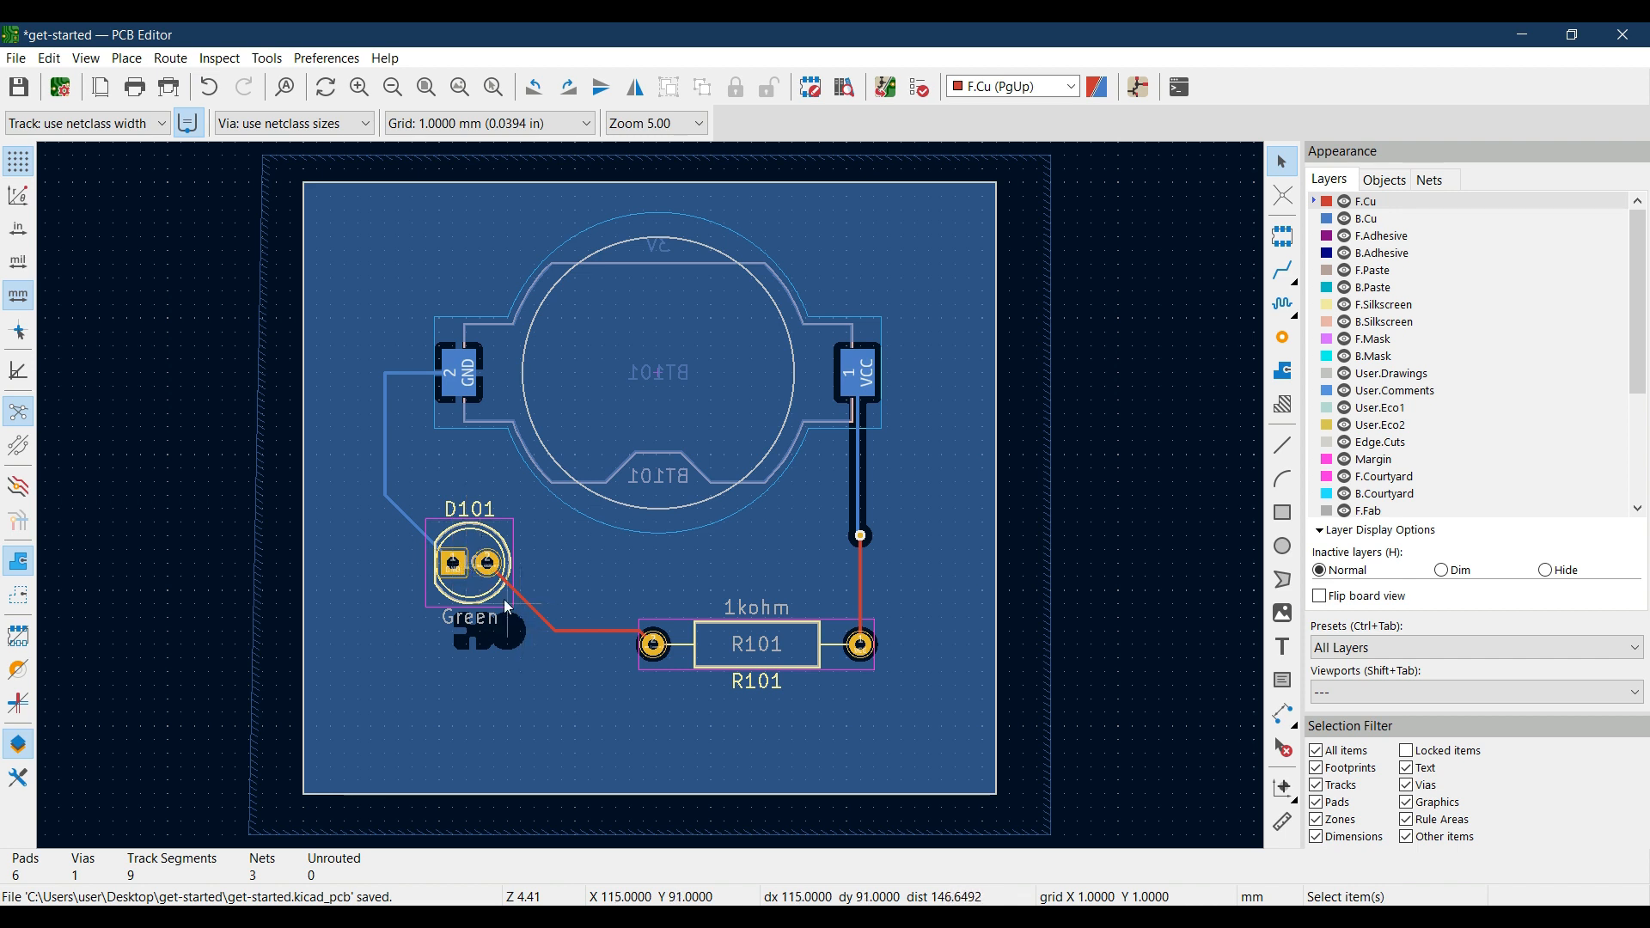
scroll(473, 585, up, 5)
scroll(651, 495, down, 2)
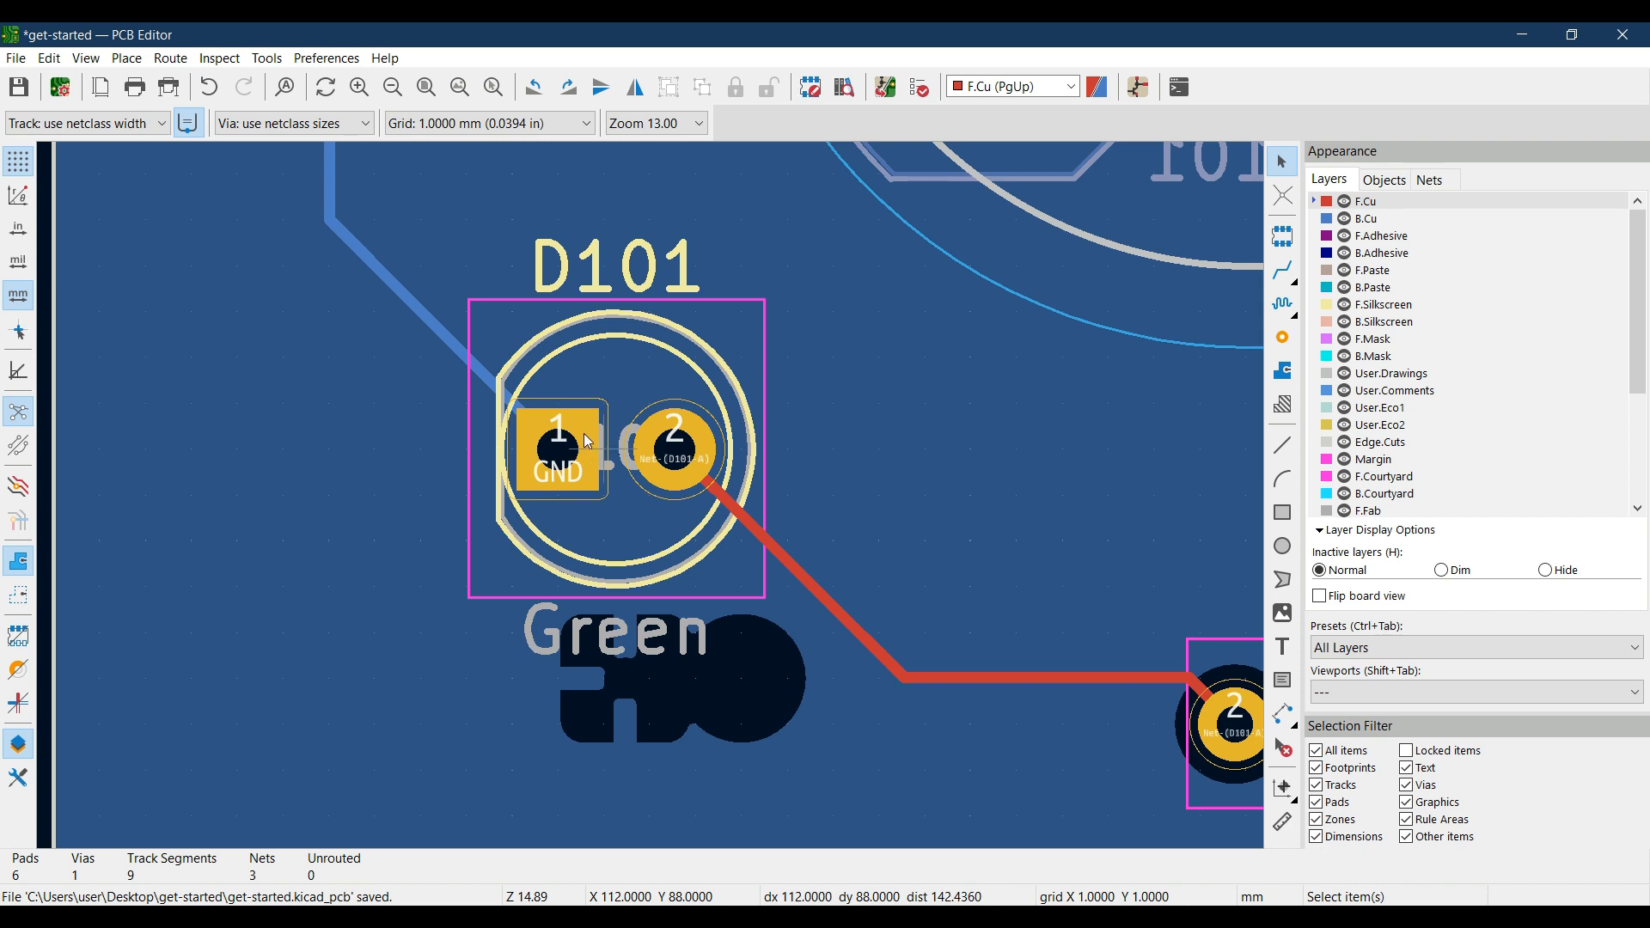
scroll(587, 441, down, 5)
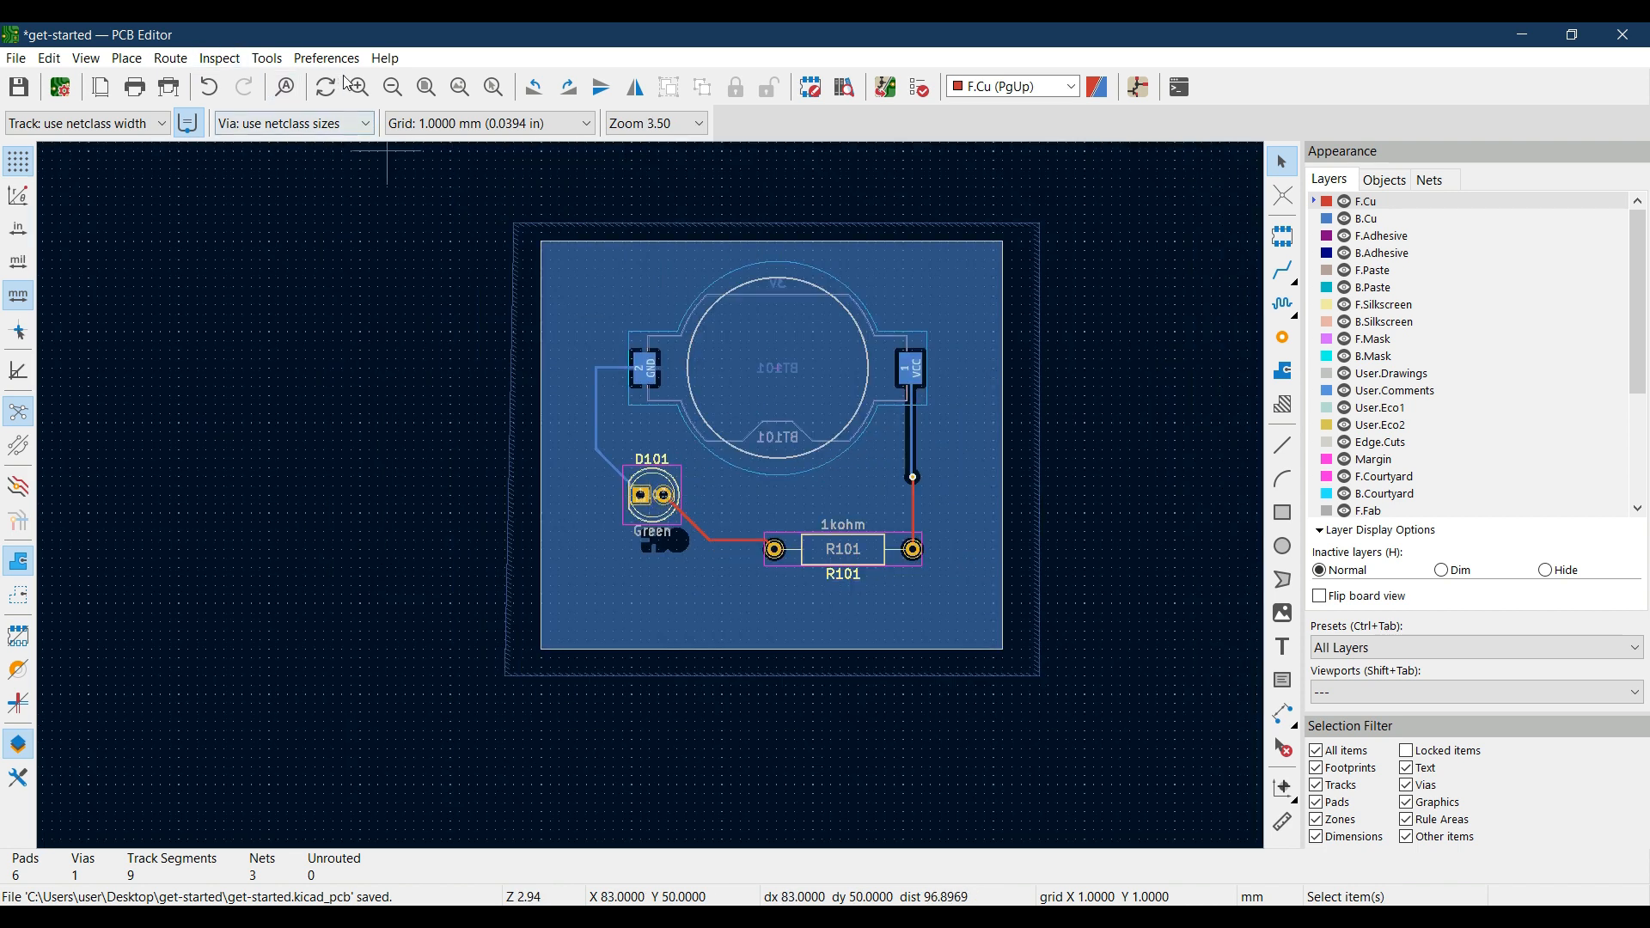
click(423, 85)
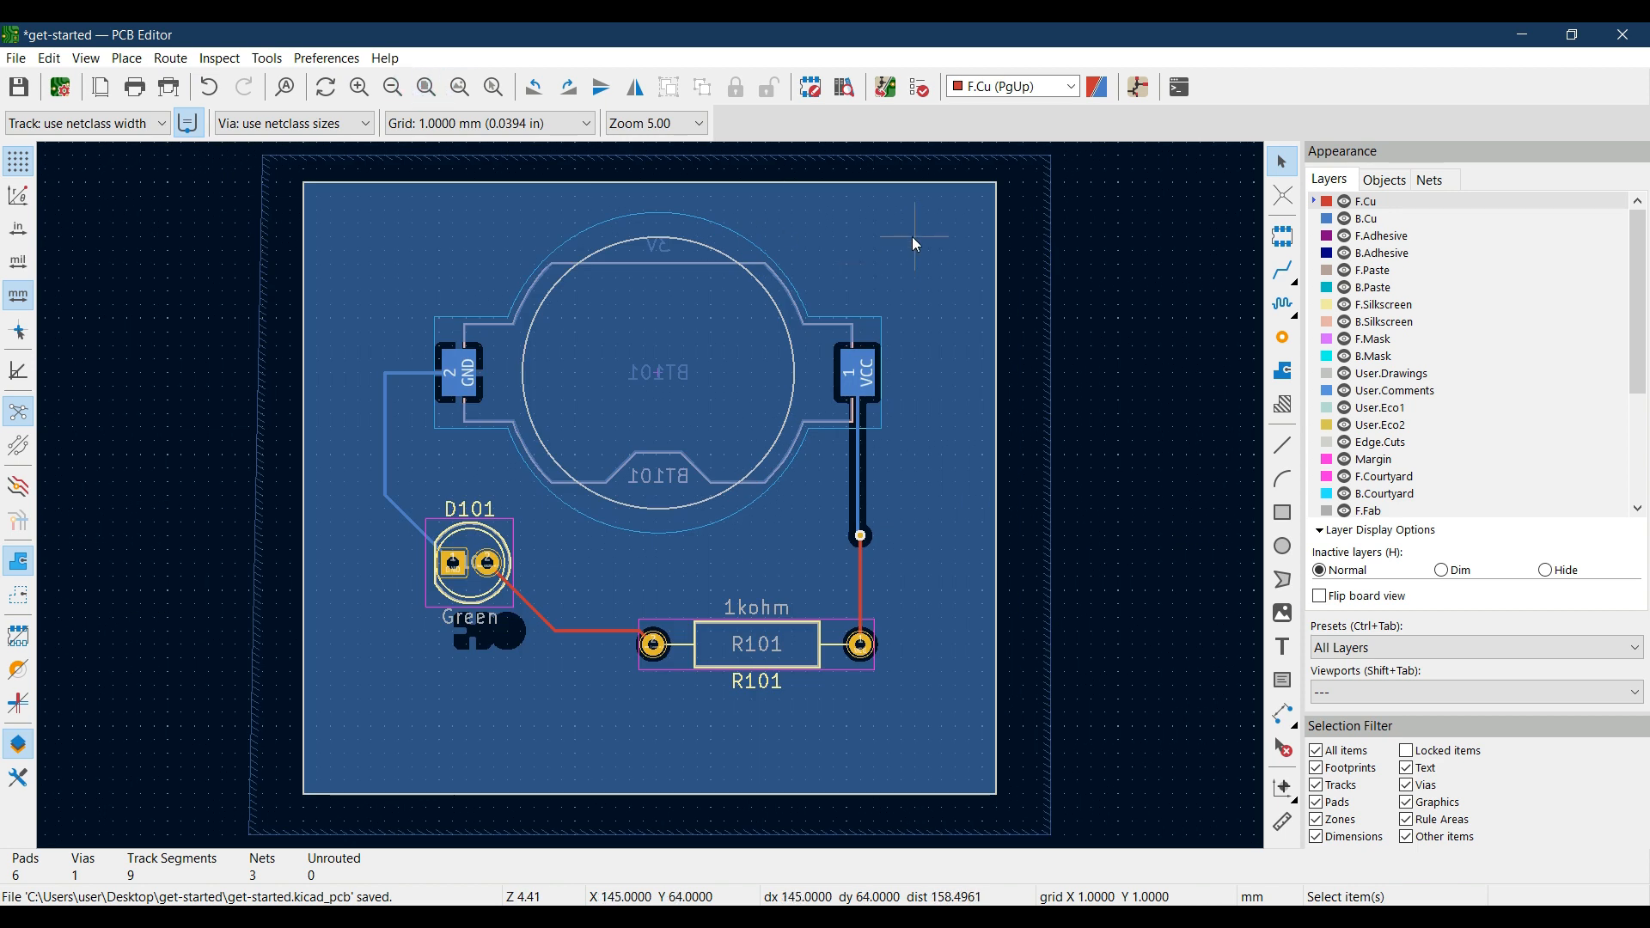
Disable refilling all zones before DRC and run the design rules check on the board
click(922, 87)
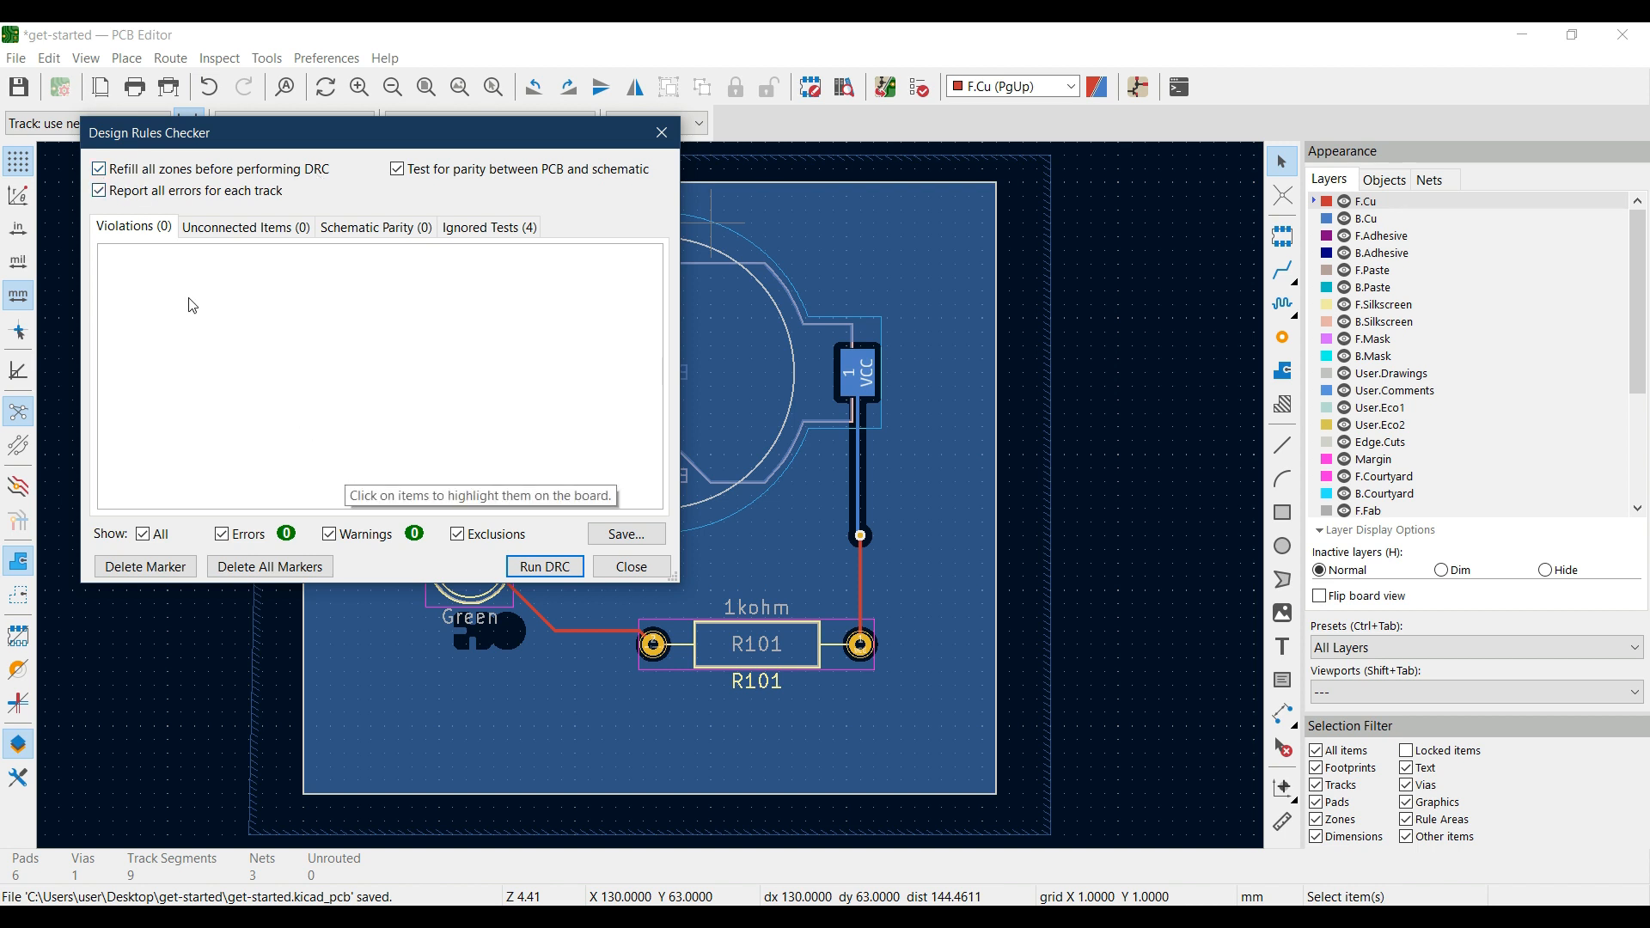
click(116, 171)
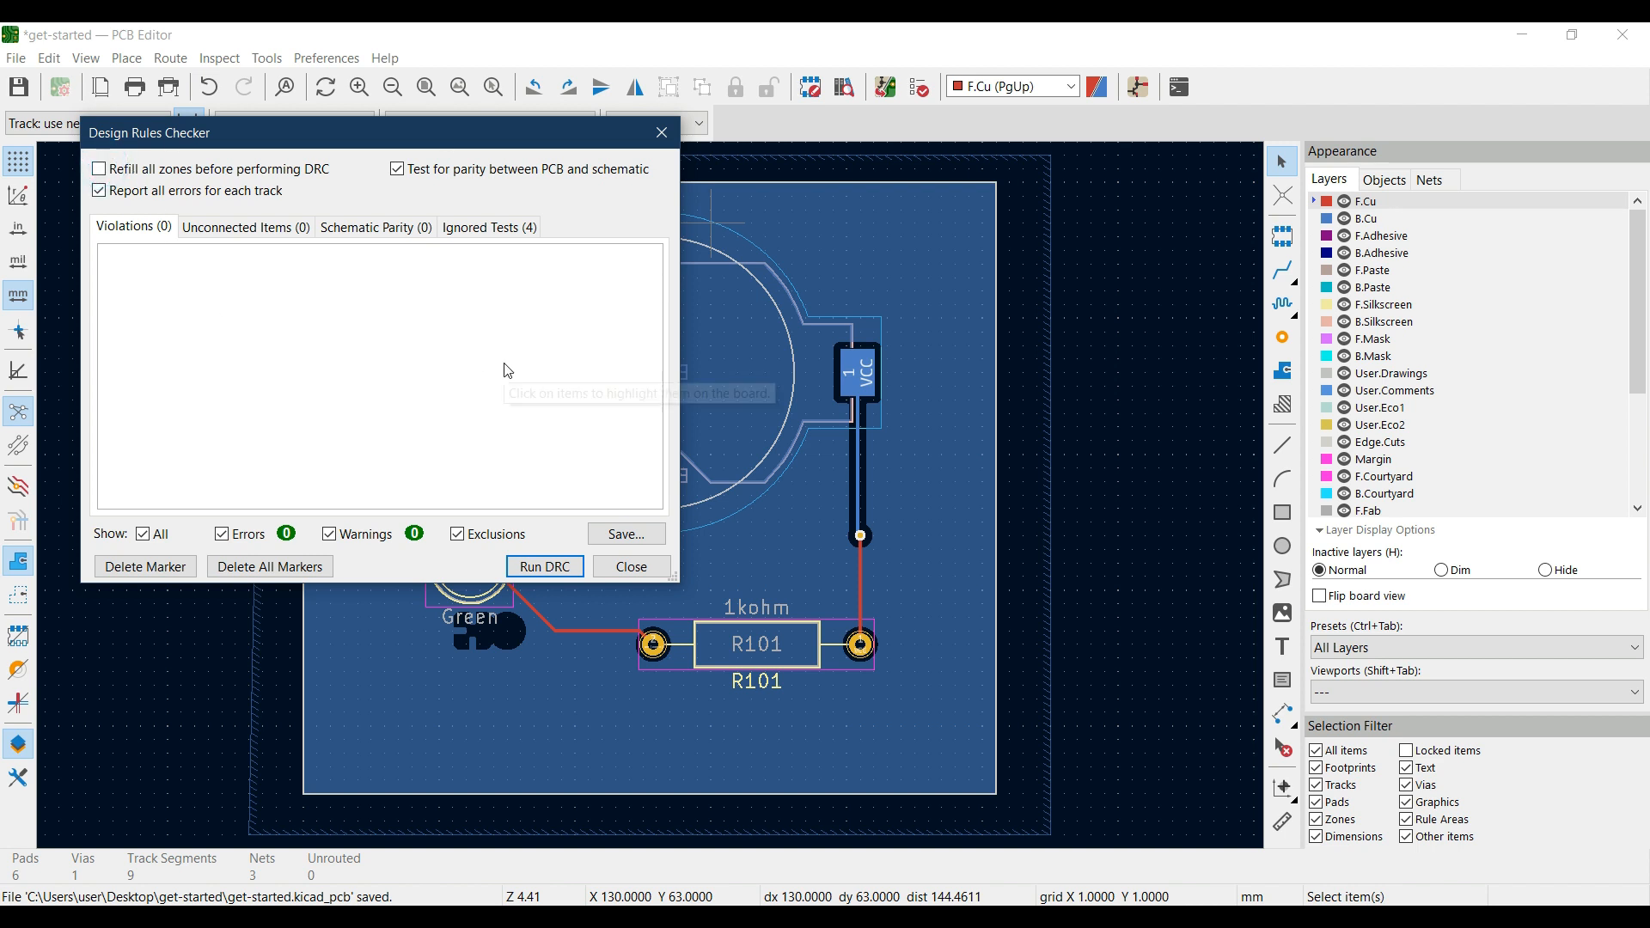
click(544, 569)
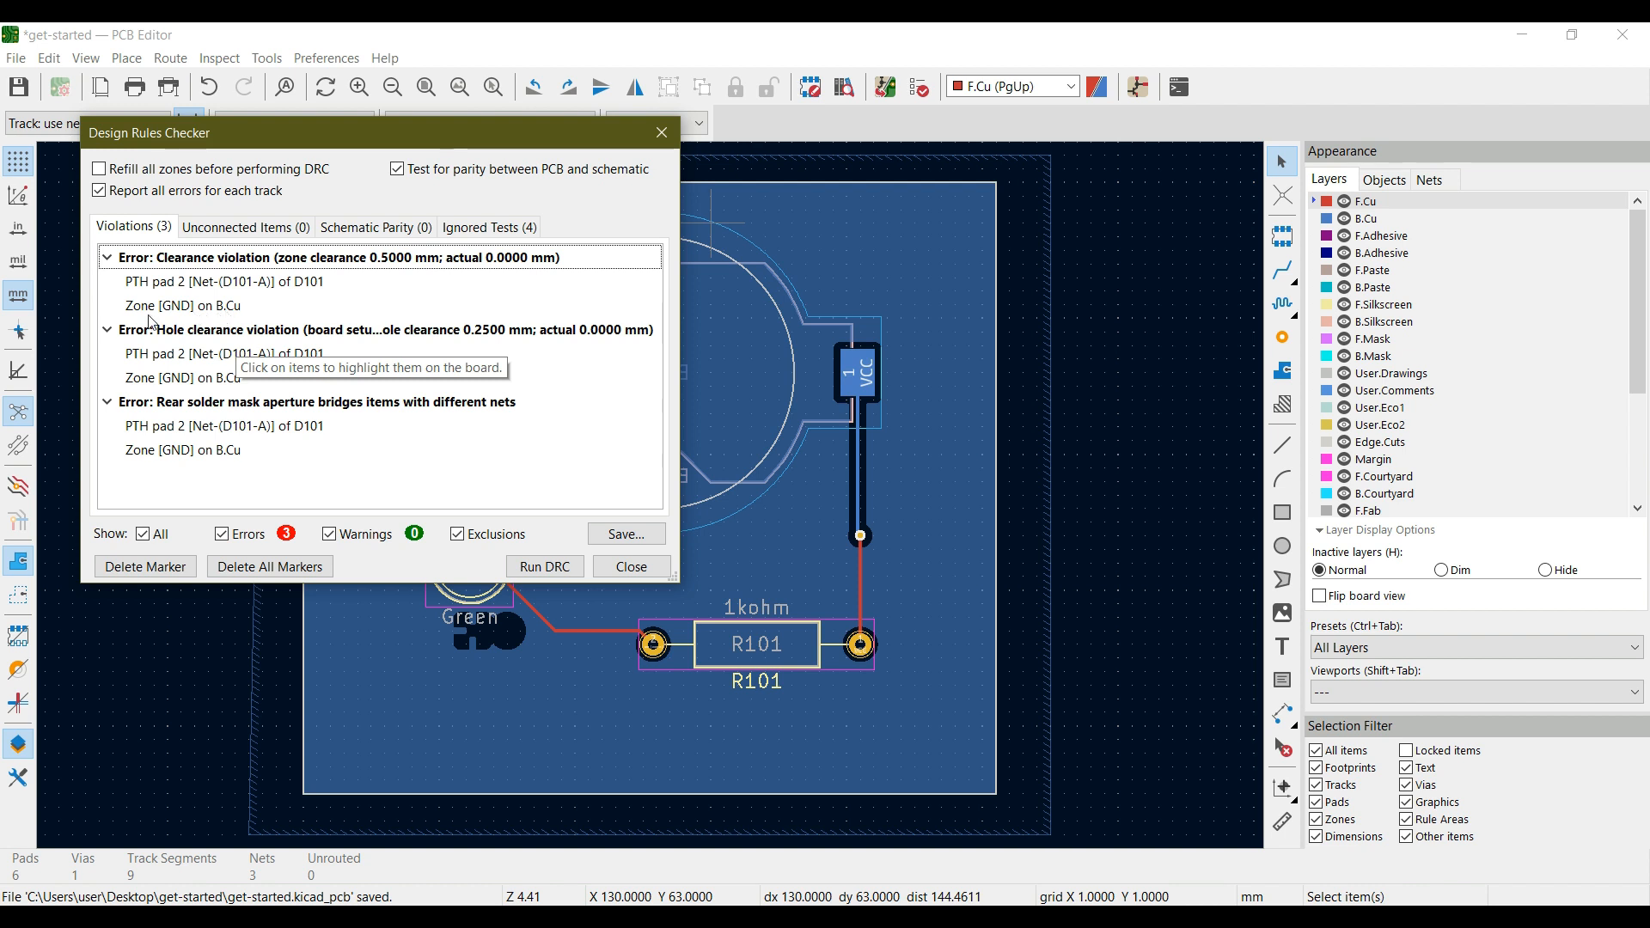
Examine the clearance, hole clearance and rear solder mask errors one by one, locating them on pad 2 of D101
drag(429, 147, 1012, 255)
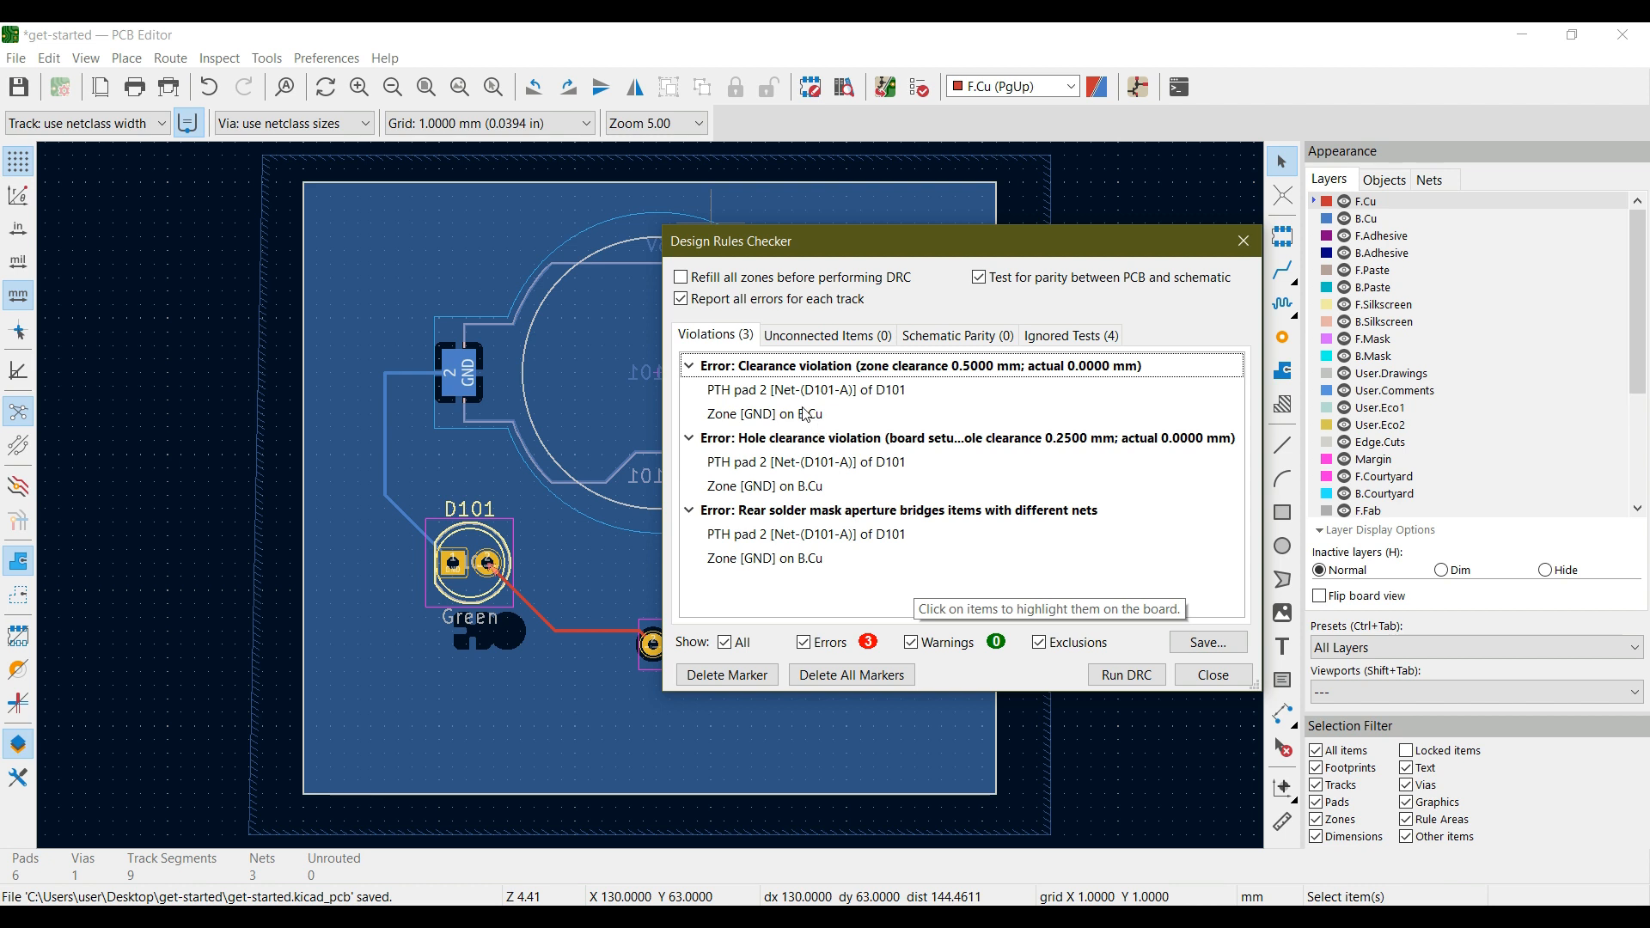
click(806, 368)
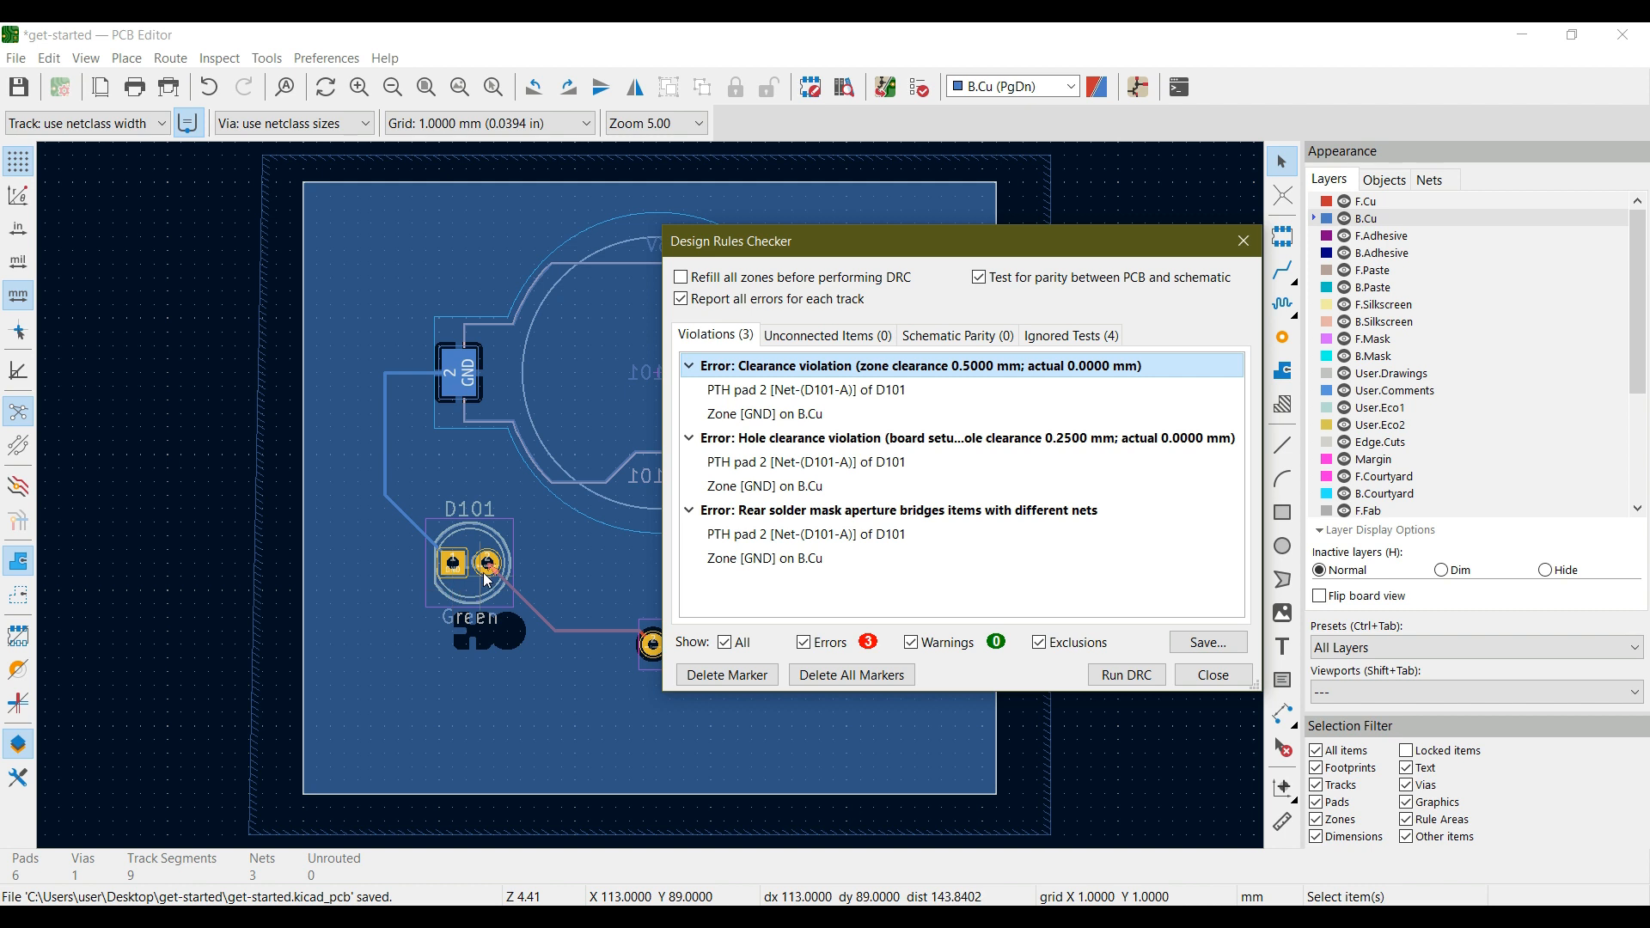
scroll(494, 578, up, 2)
scroll(430, 558, up, 3)
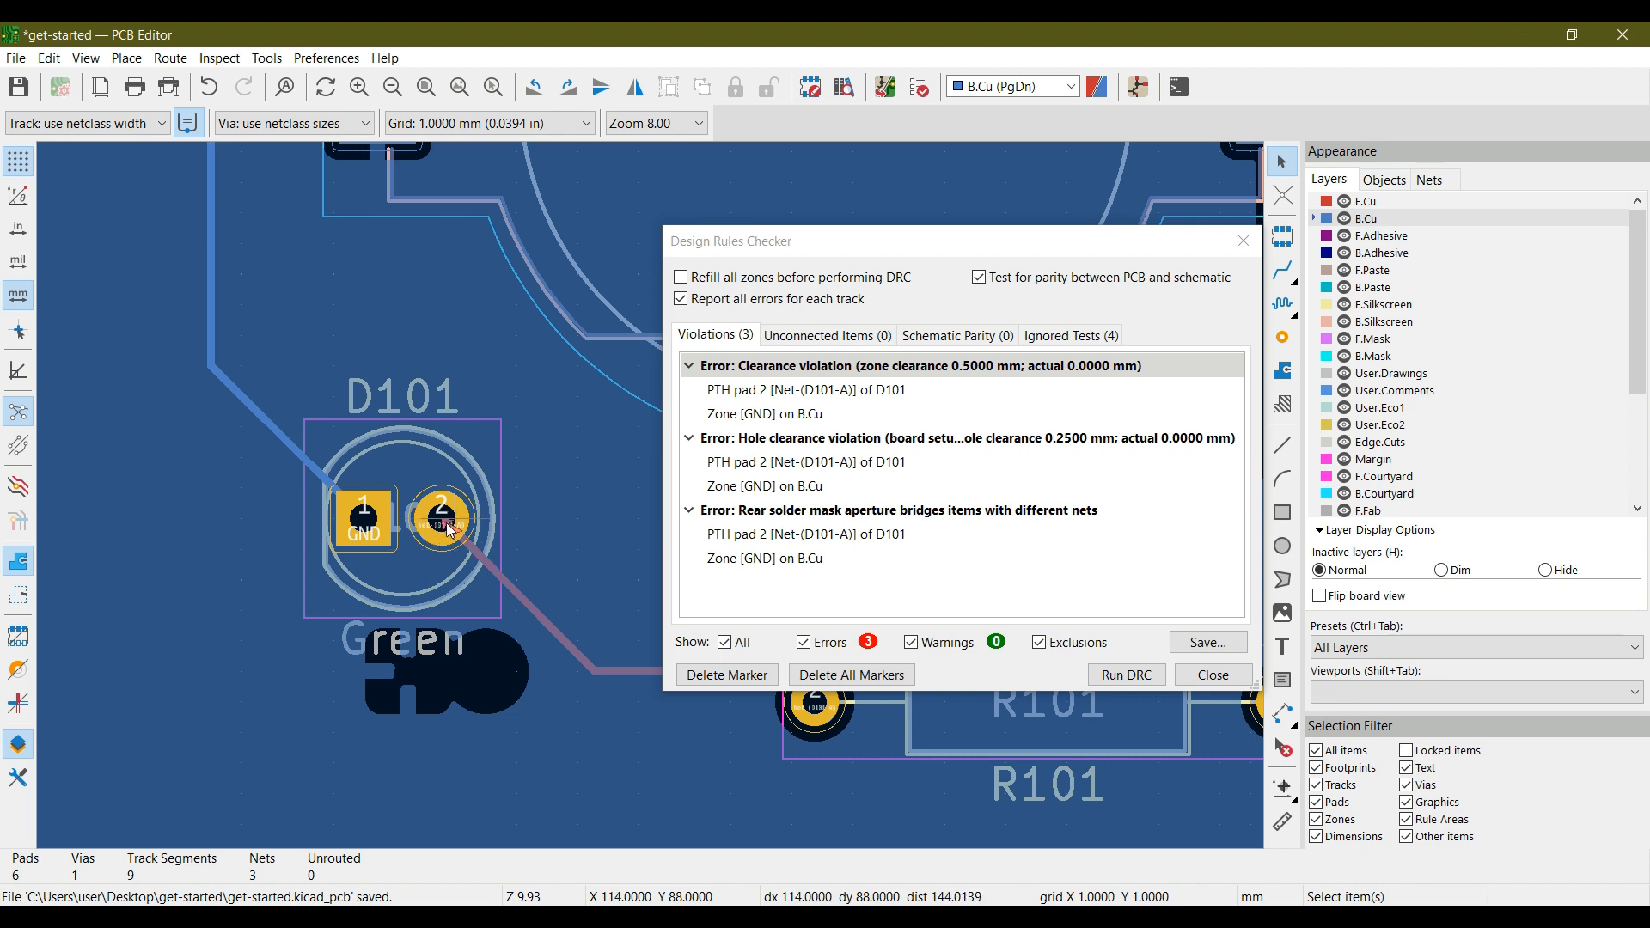
click(808, 440)
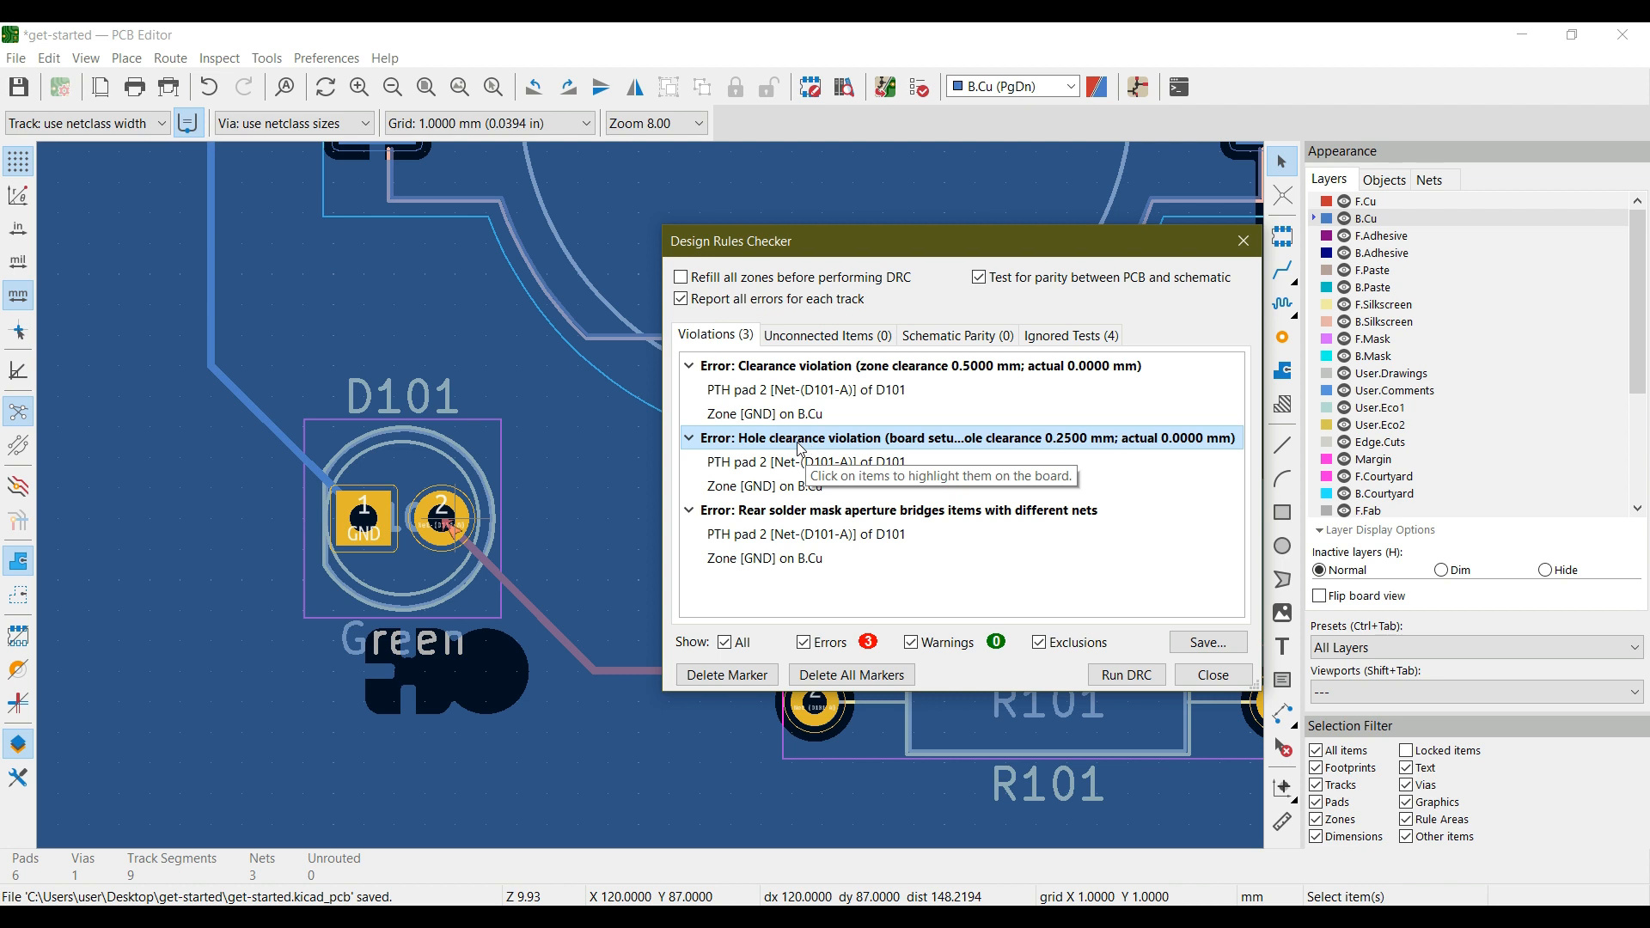
click(783, 516)
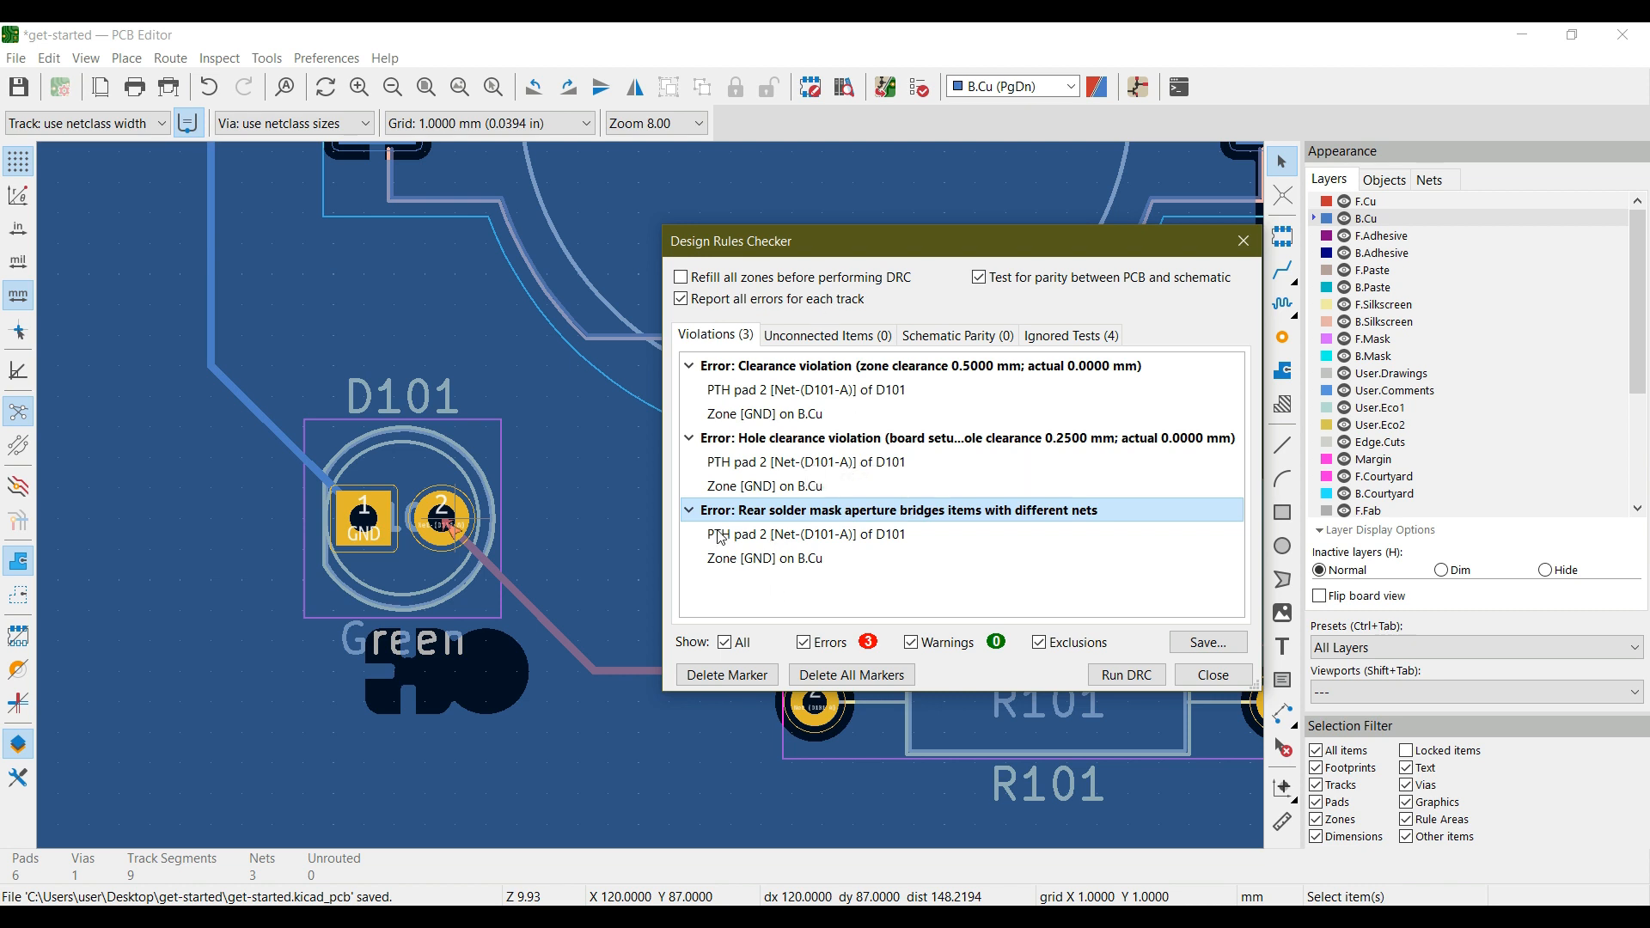
Delete all DRC markers and rerun the design rules check with zone refilling still disabled
click(860, 676)
click(1214, 676)
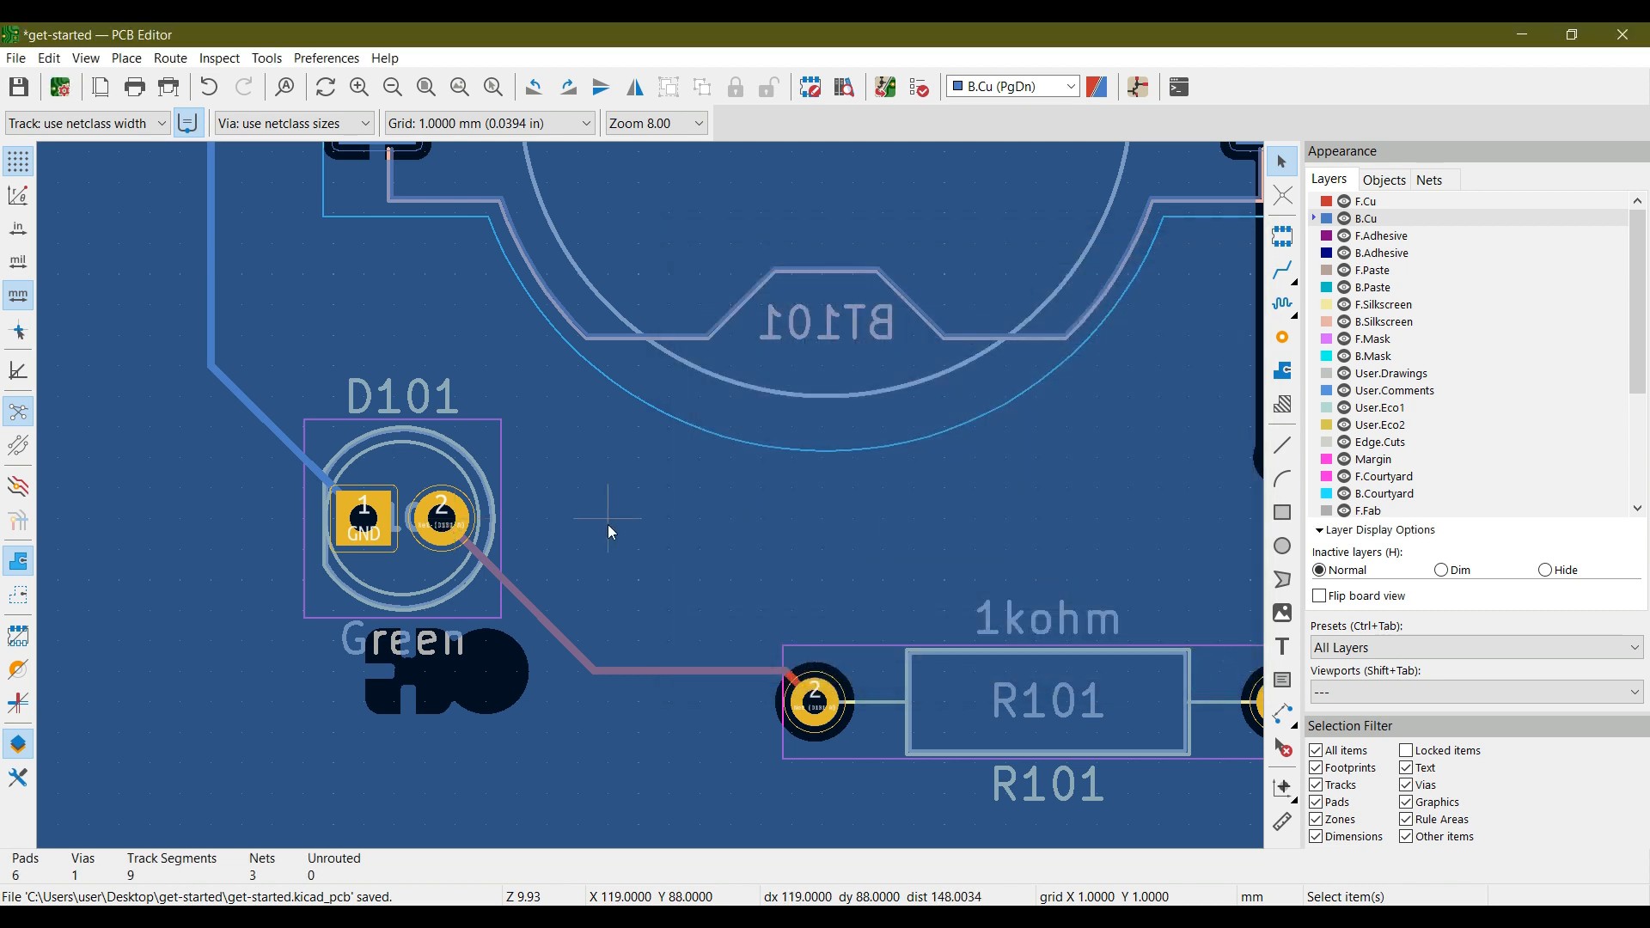
scroll(651, 496, down, 5)
scroll(688, 529, up, 5)
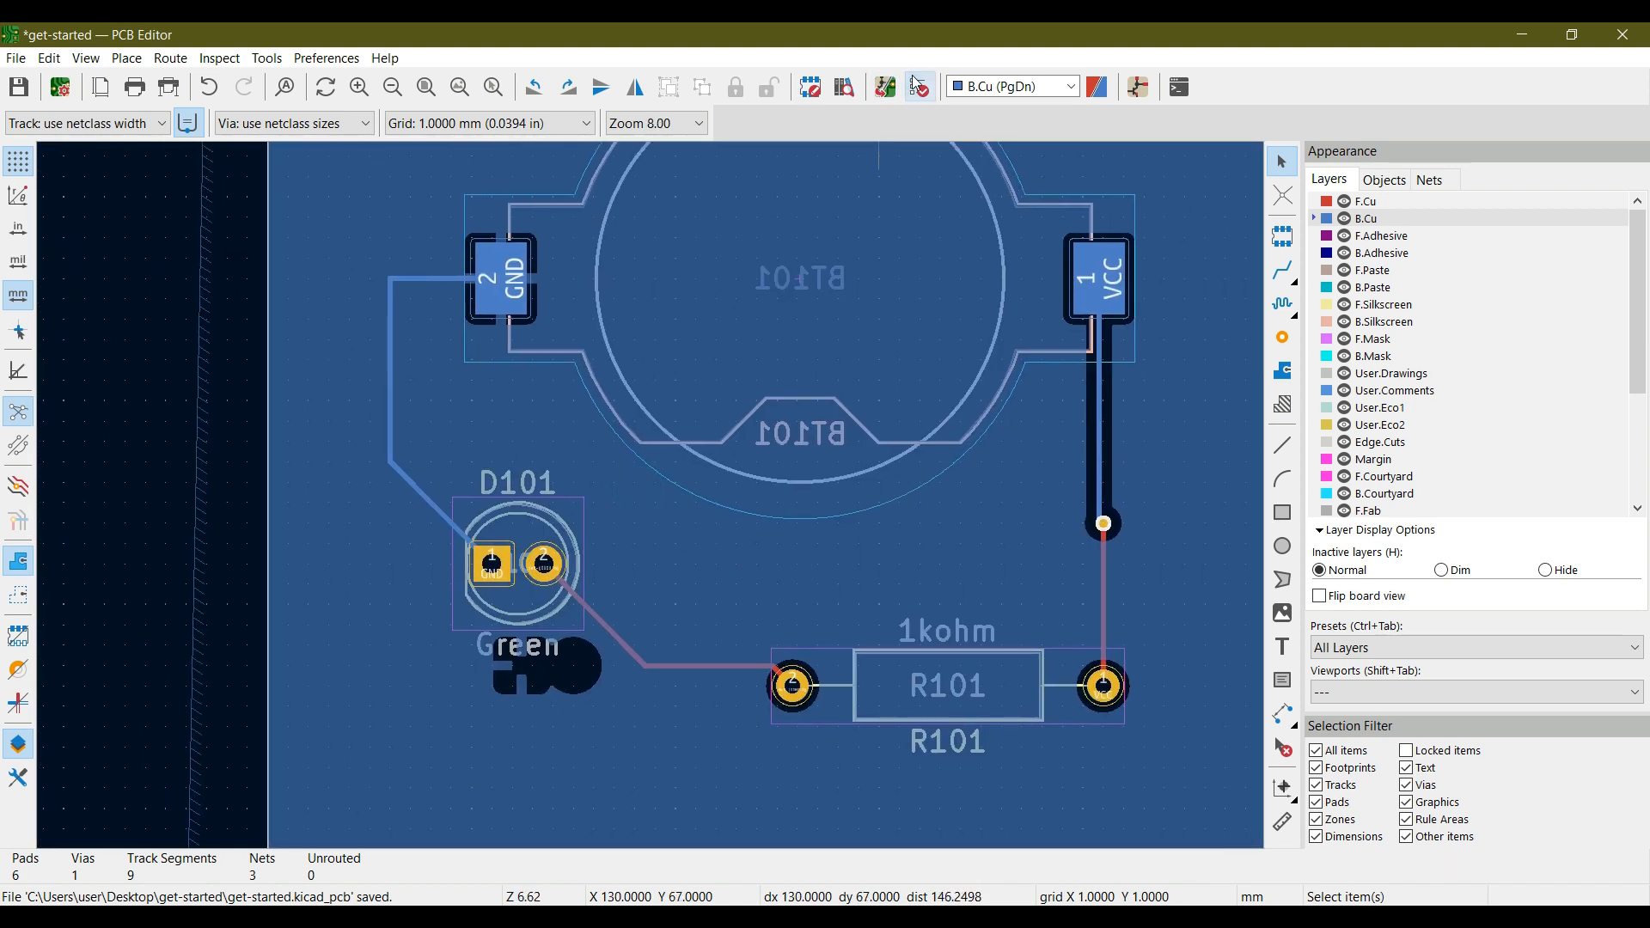
click(885, 87)
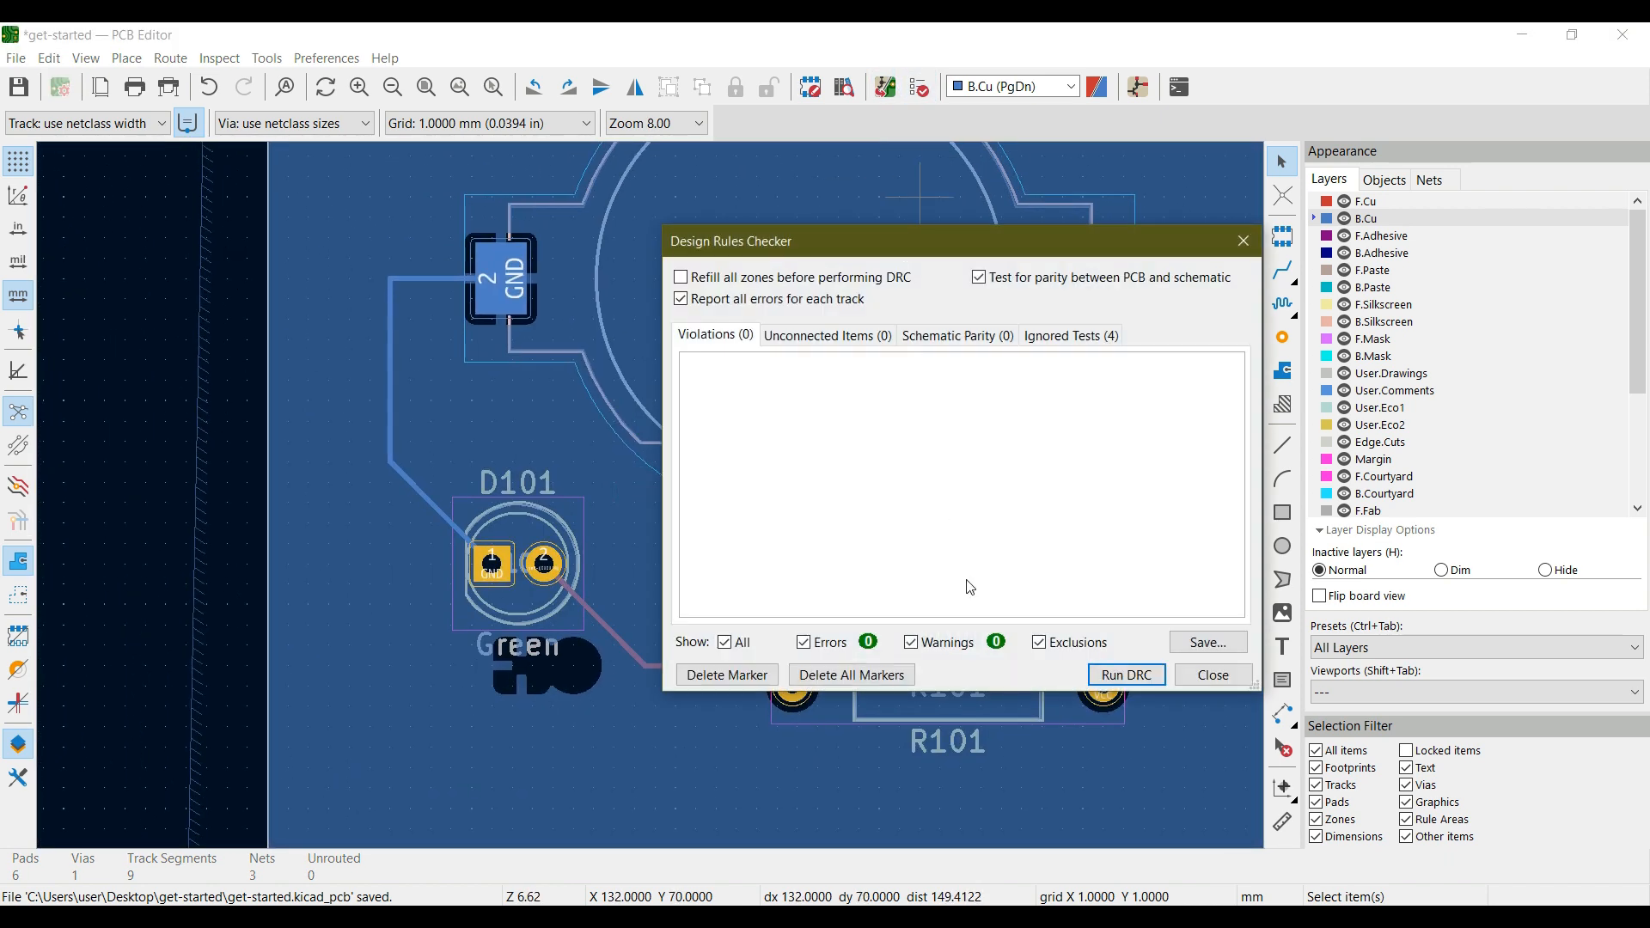
click(1118, 675)
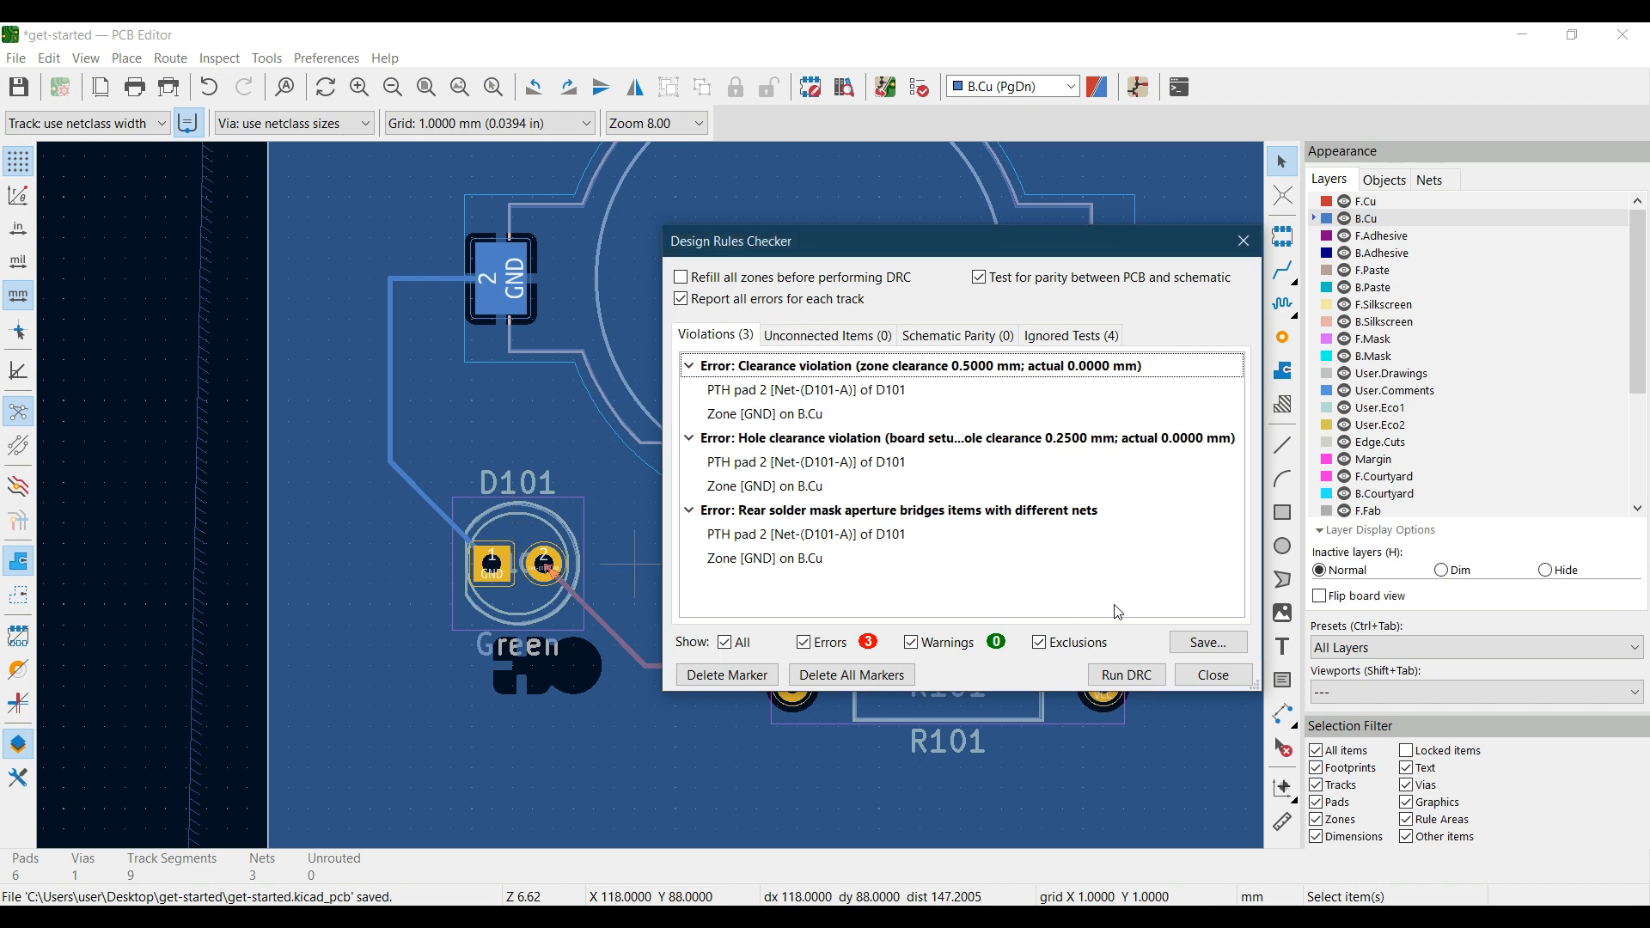
click(1213, 676)
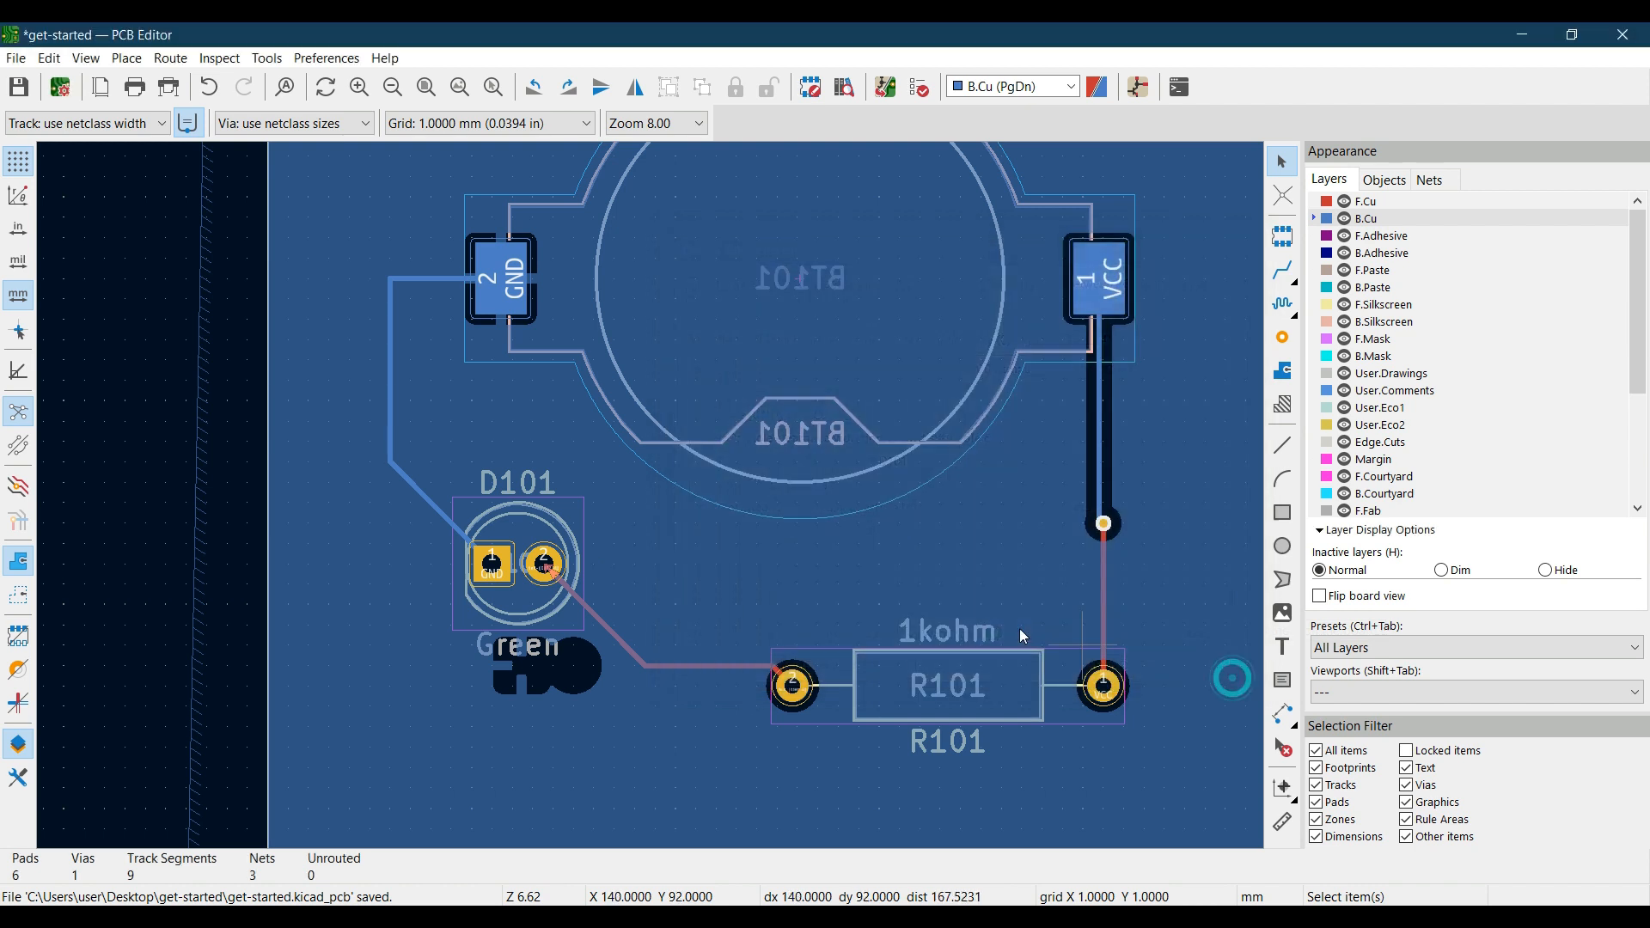
Refill all copper zones so the GND fill on B.Cu follows the moved LED
scroll(917, 553, down, 2)
middle_drag(651, 494, 761, 554)
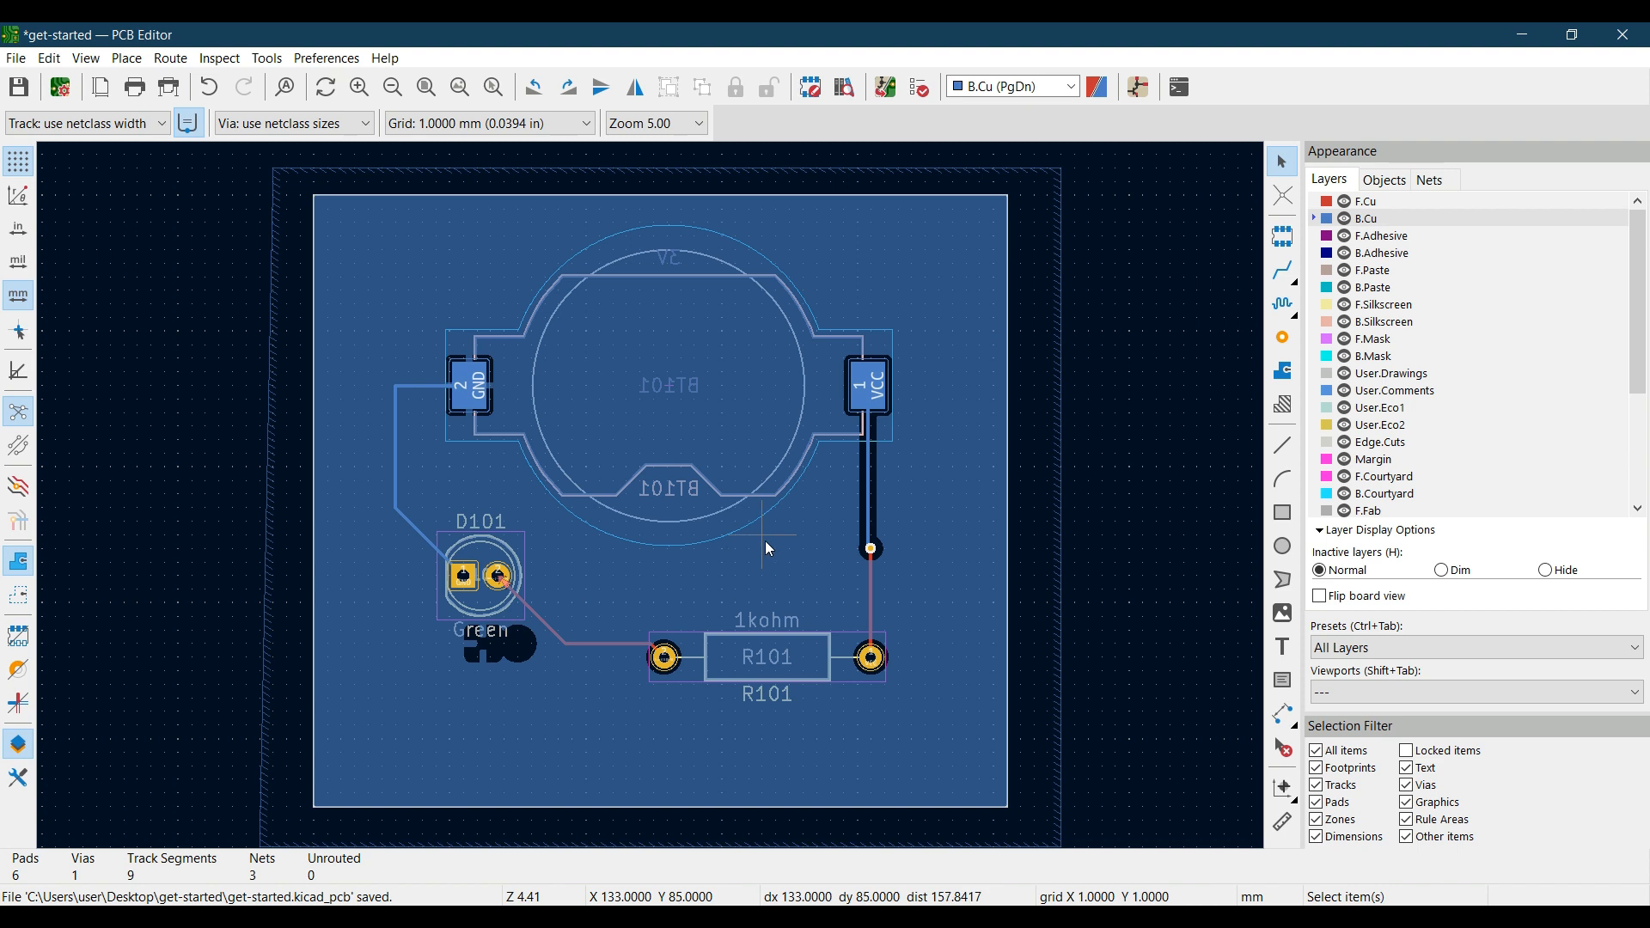
key(b)
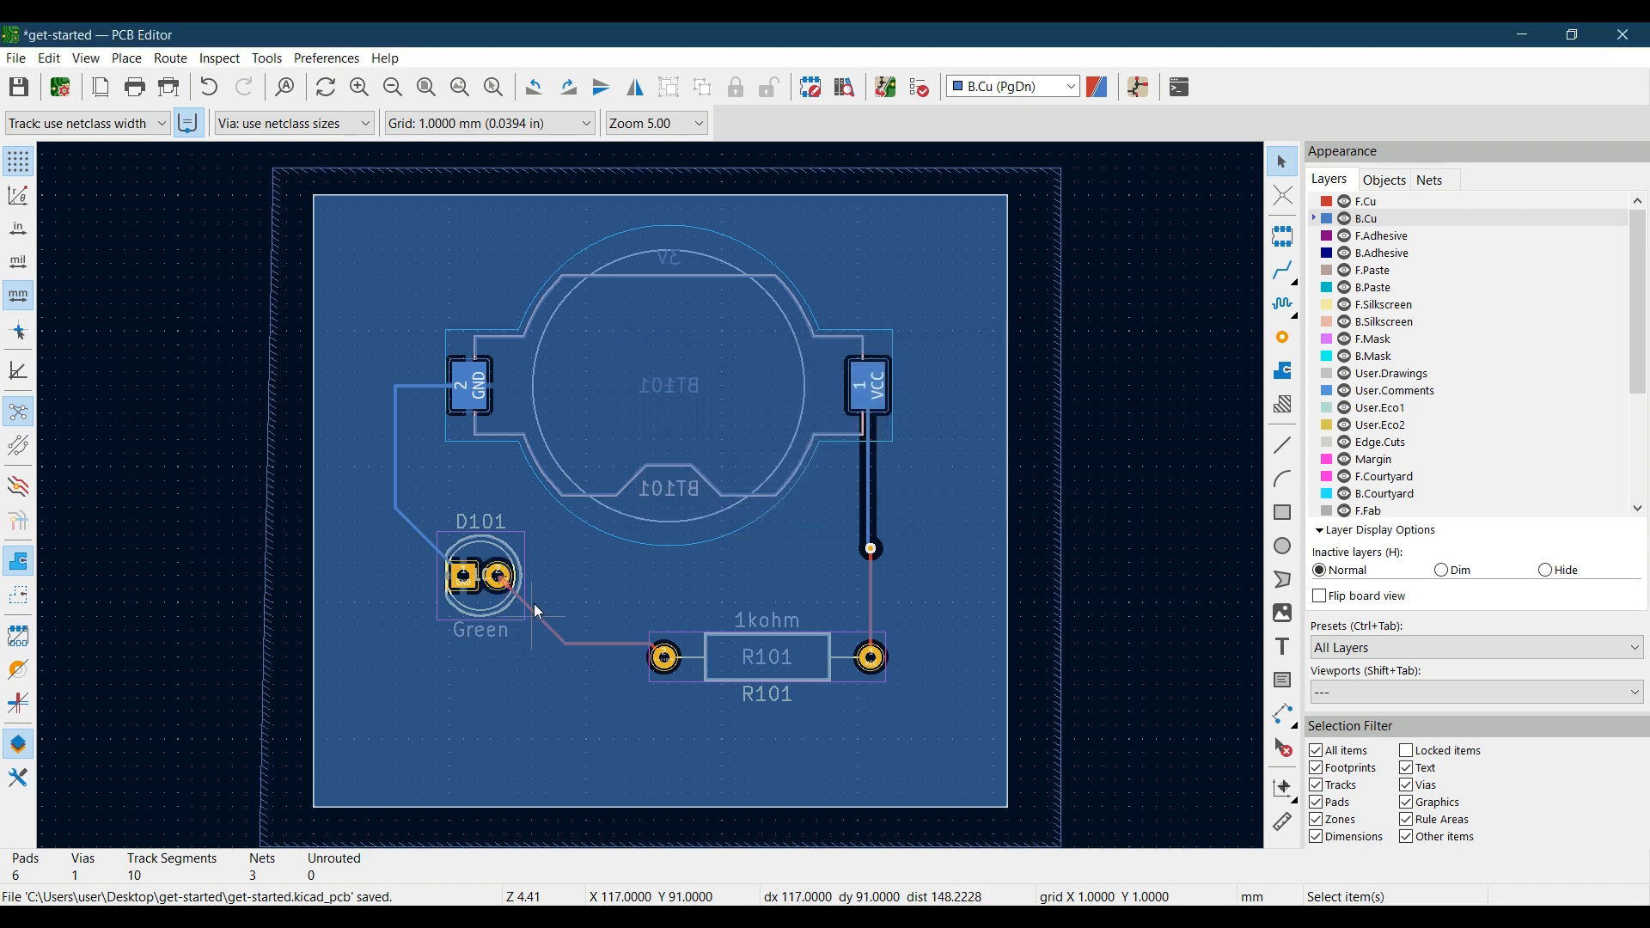
Rerun the design rules check on the refilled board with automatic zone refilling still disabled, and close the checker
click(920, 87)
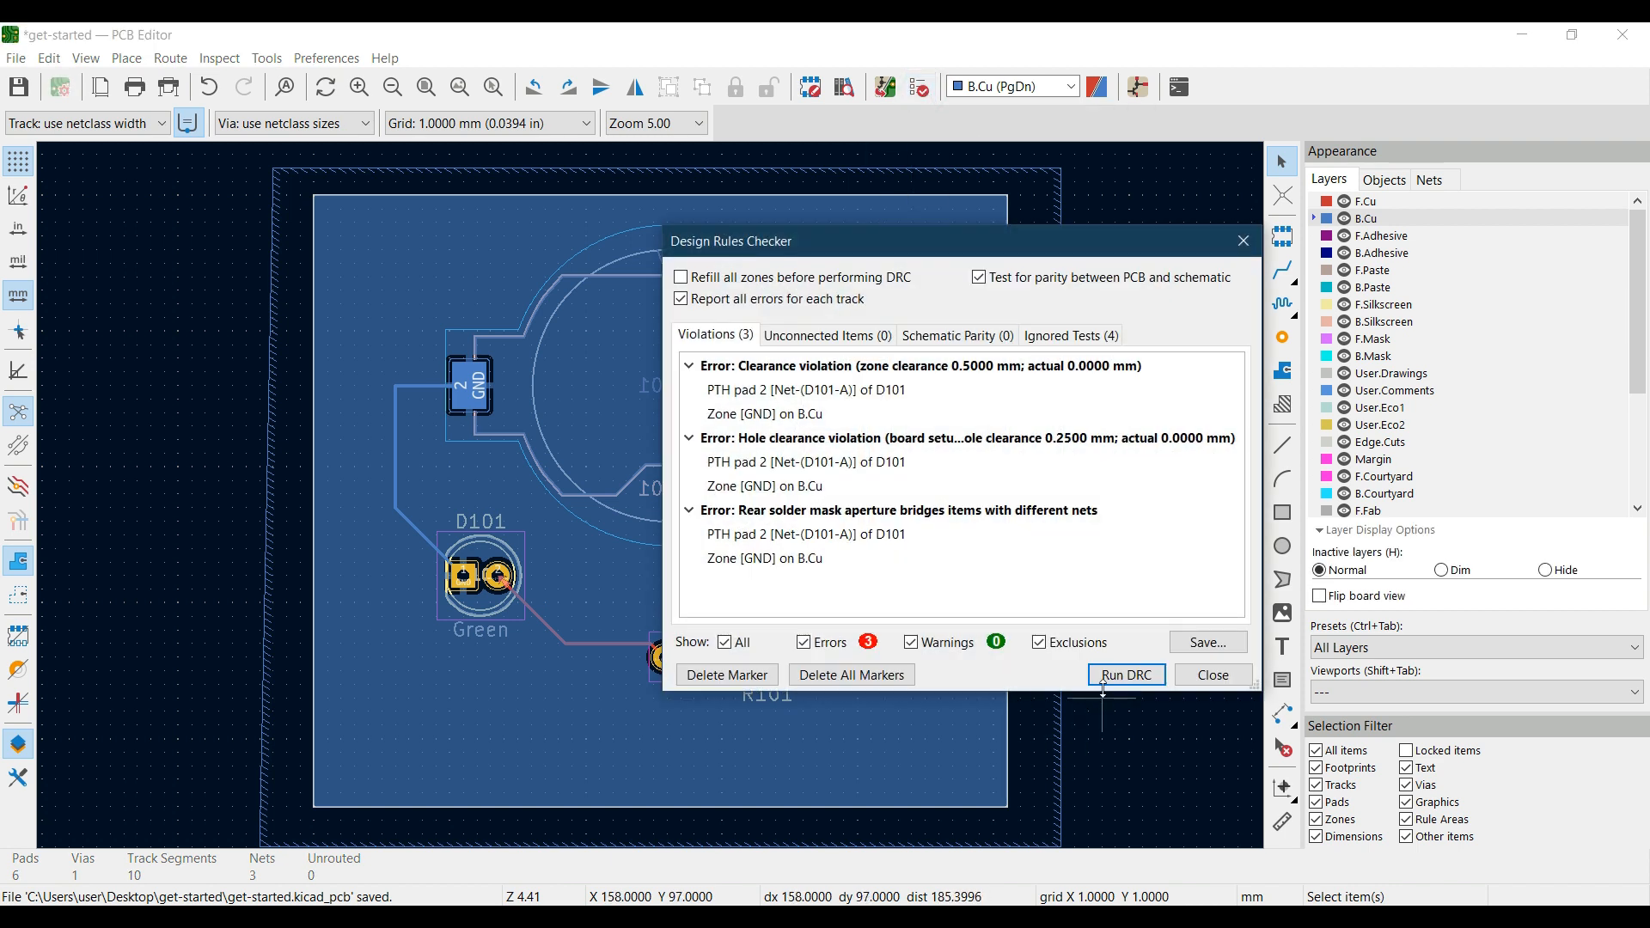
click(1126, 675)
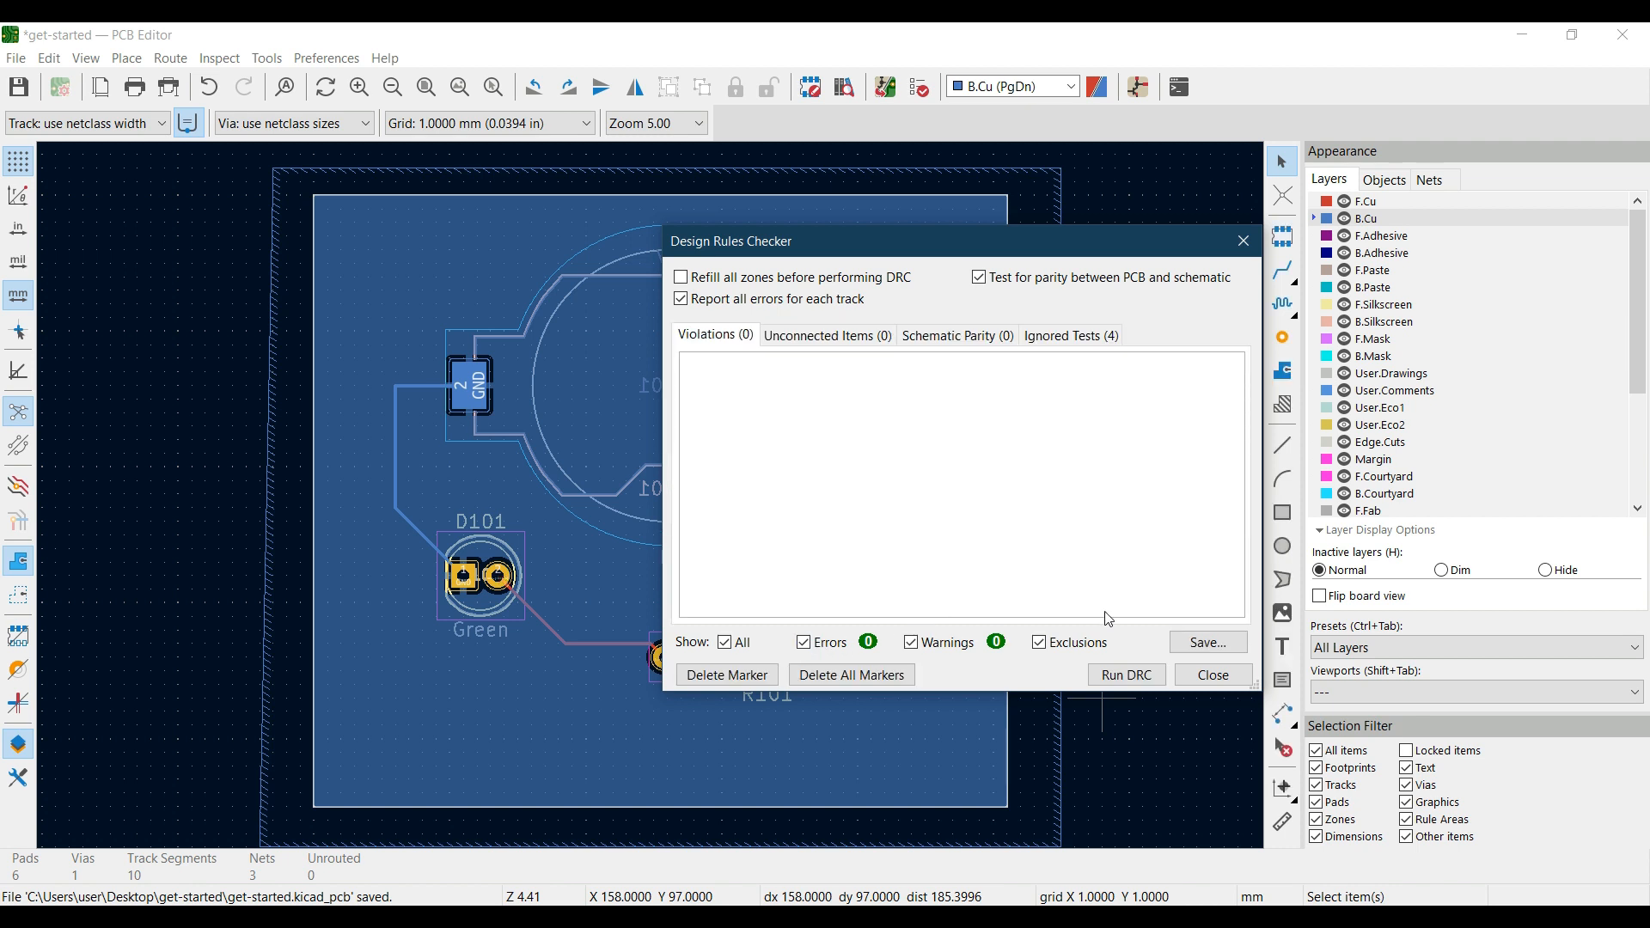
click(1212, 675)
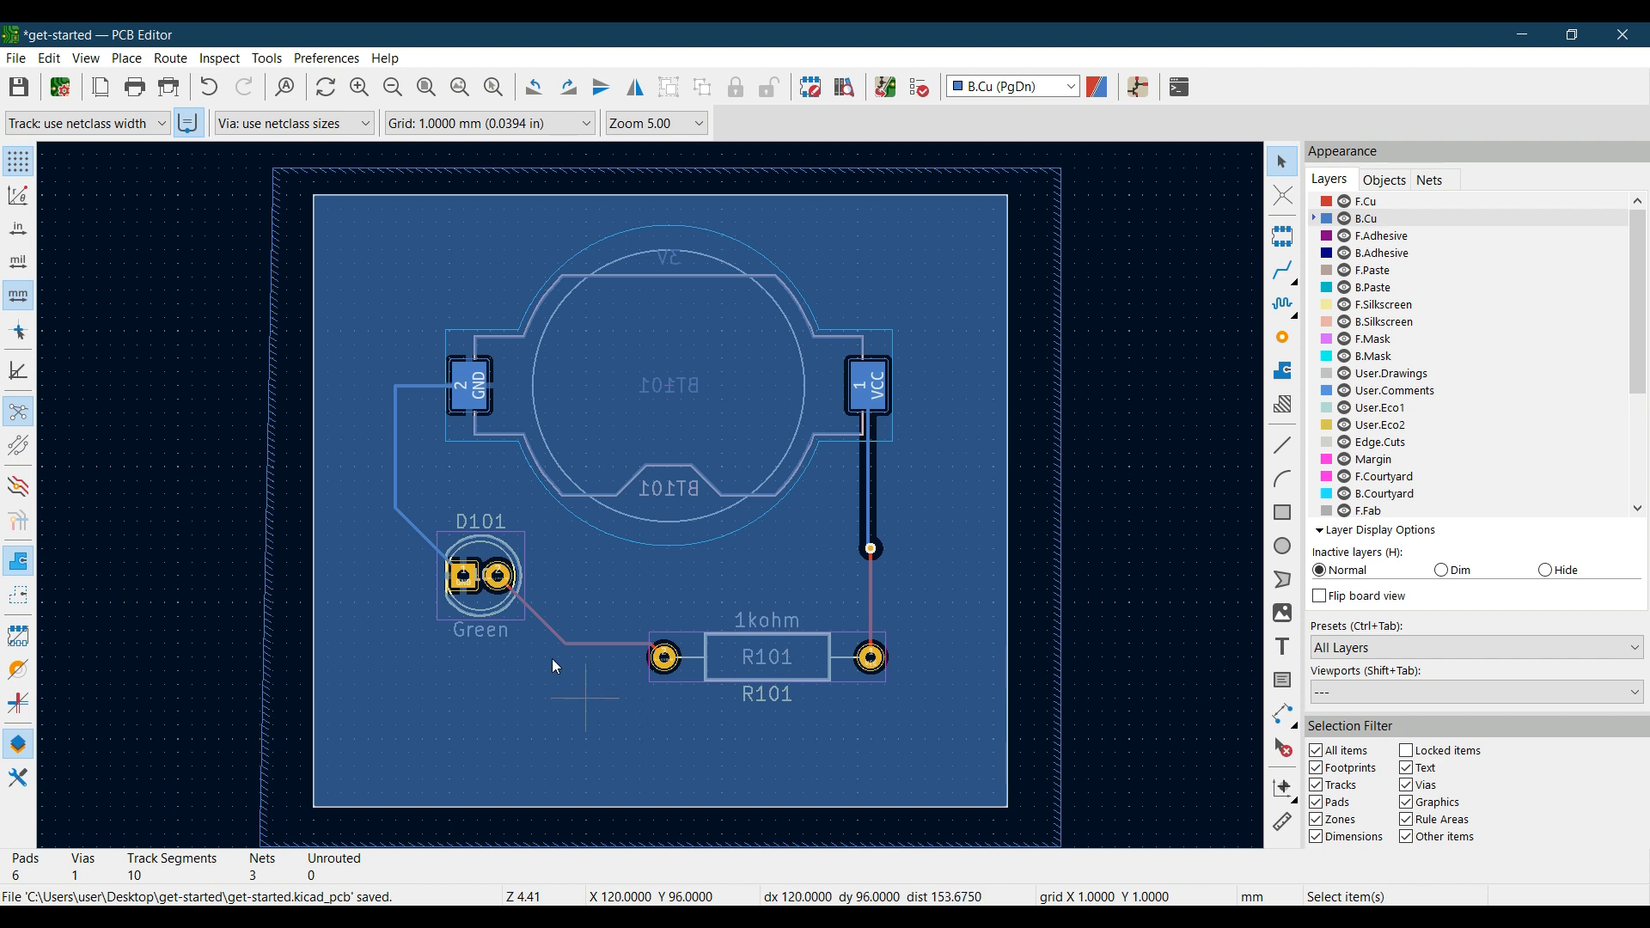
Move resistor R101 about 4 mm left and 4 mm up on the board
click(726, 653)
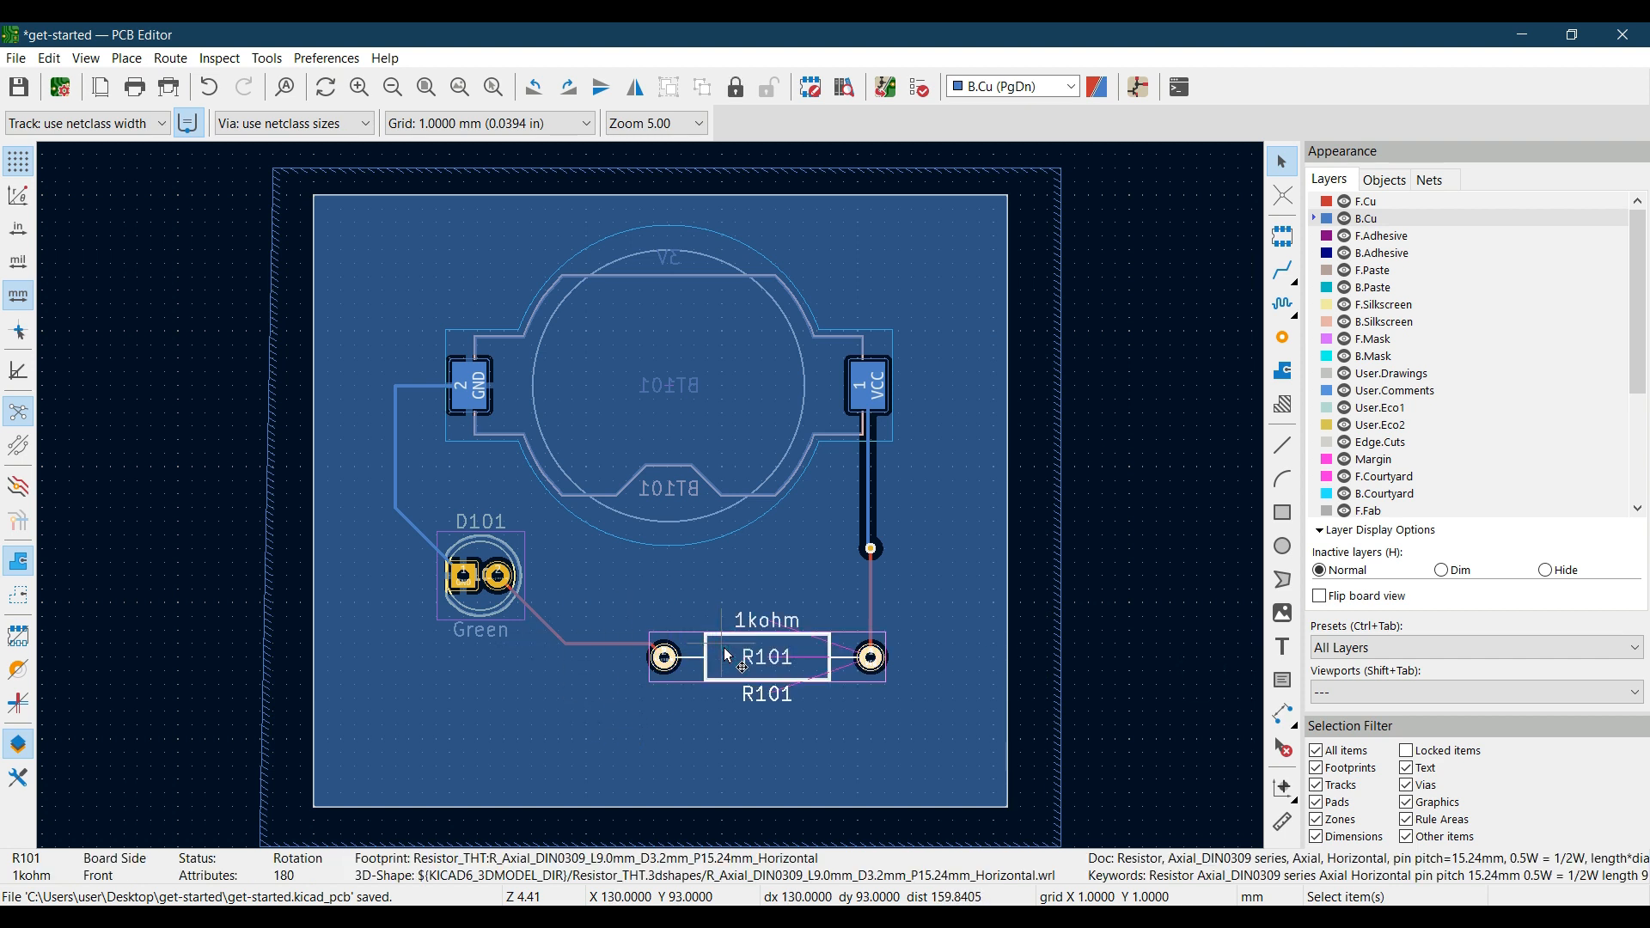
key(m)
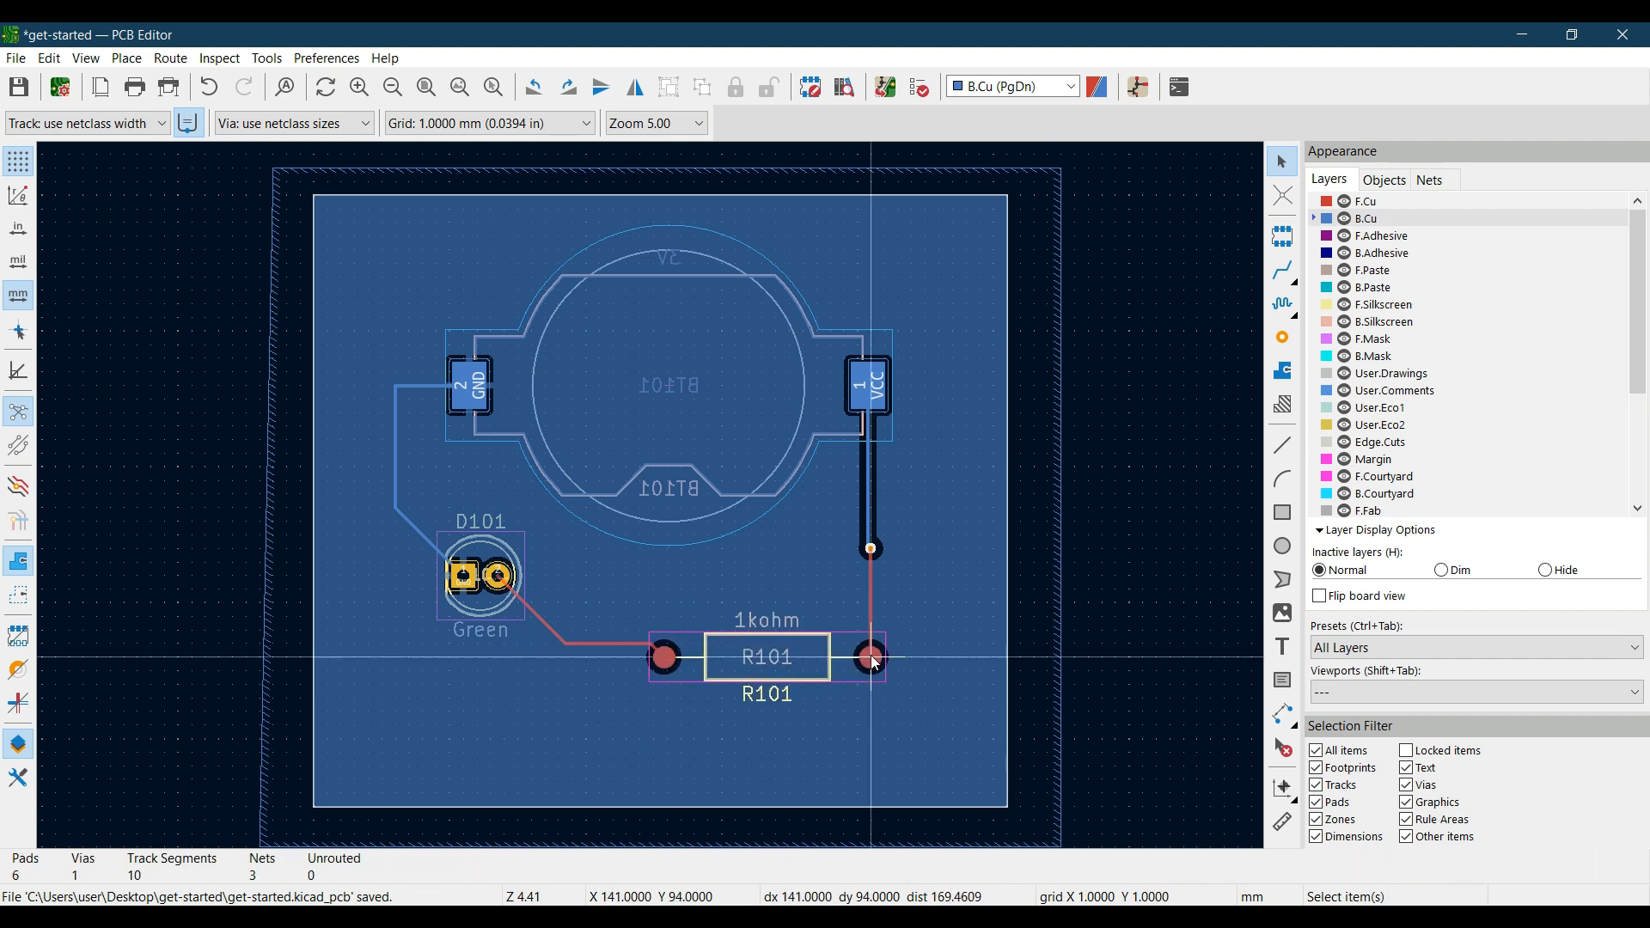
click(816, 605)
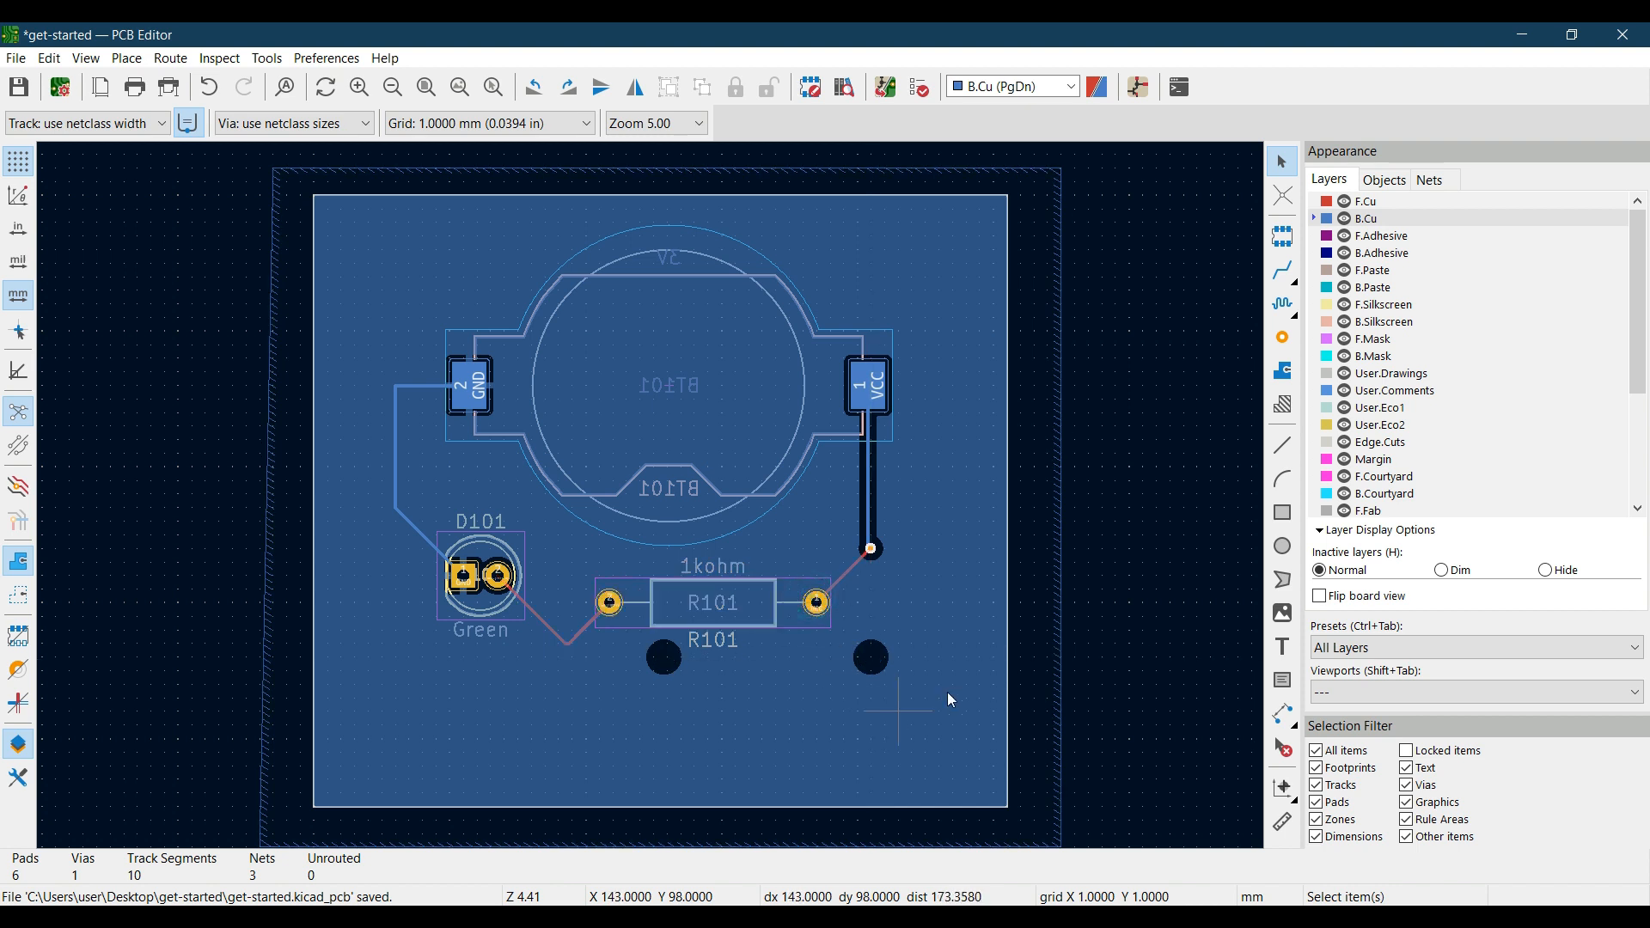
Run the design rules check without refilling zones and look through the violations reported for R101's pads
click(921, 89)
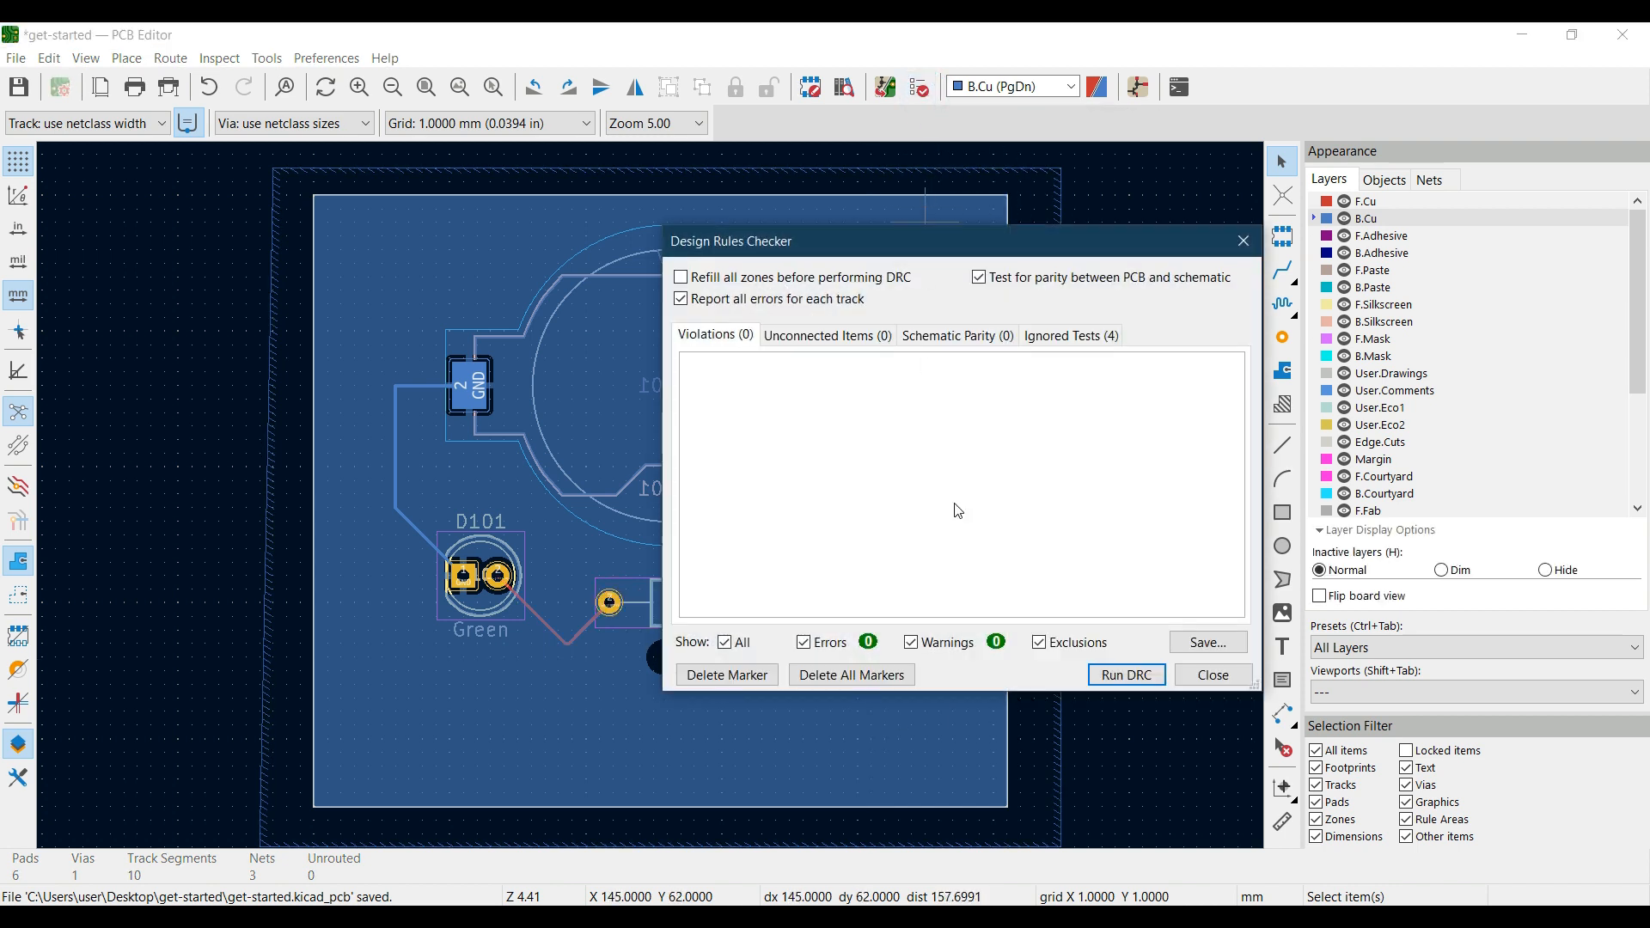
click(1126, 675)
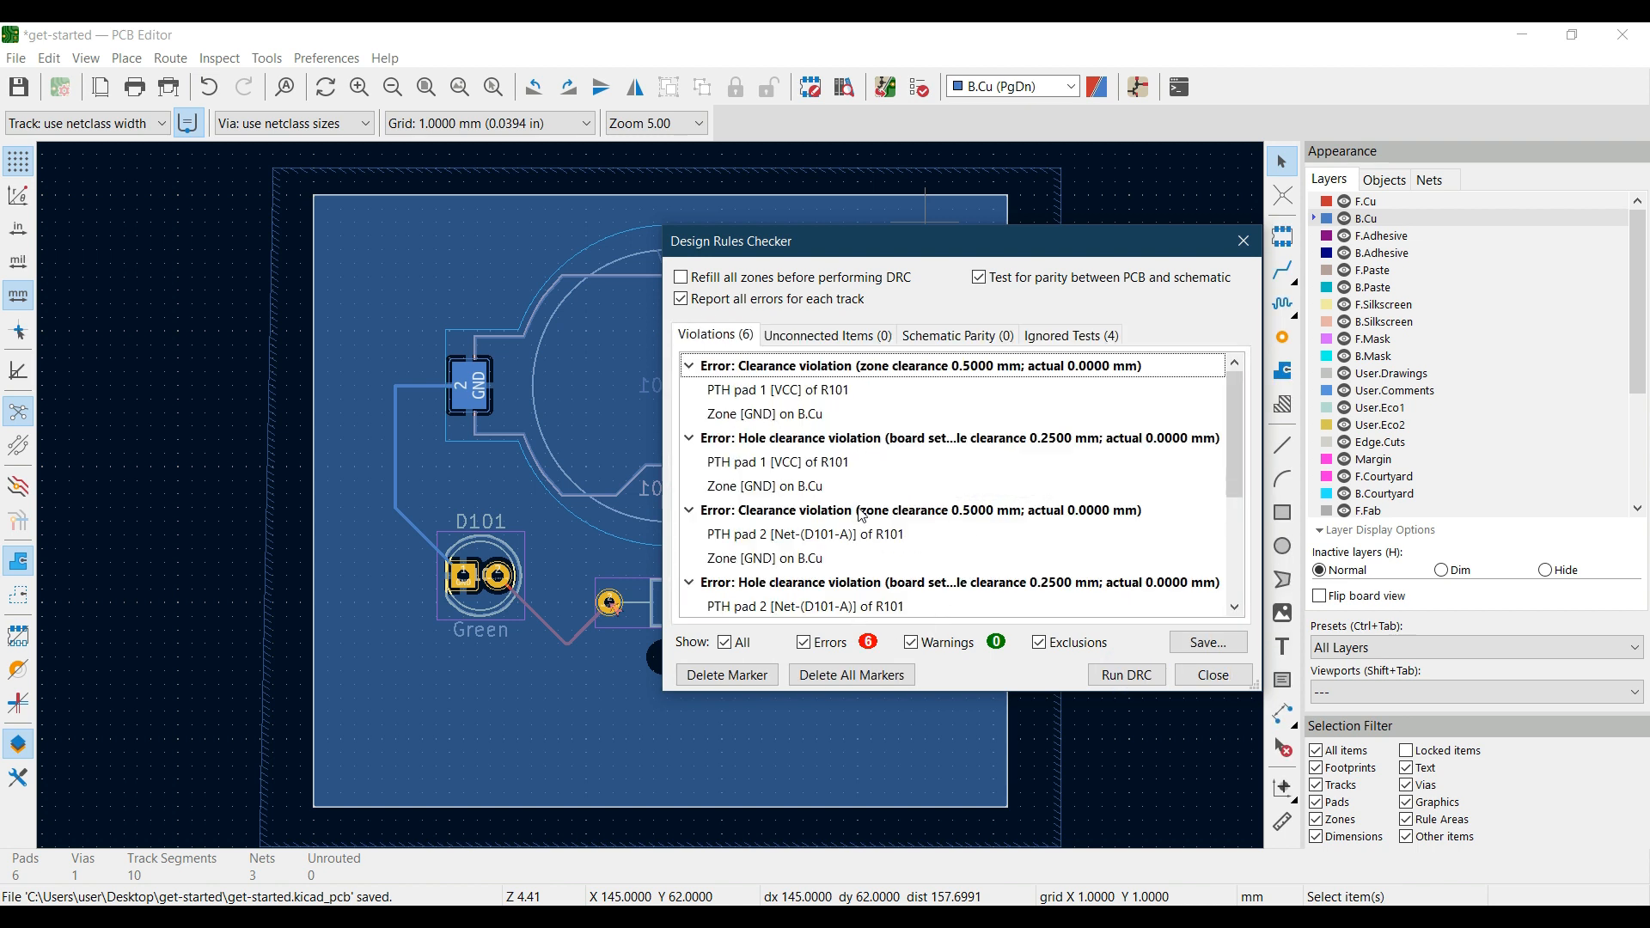
scroll(863, 510, down, 3)
scroll(863, 510, up, 3)
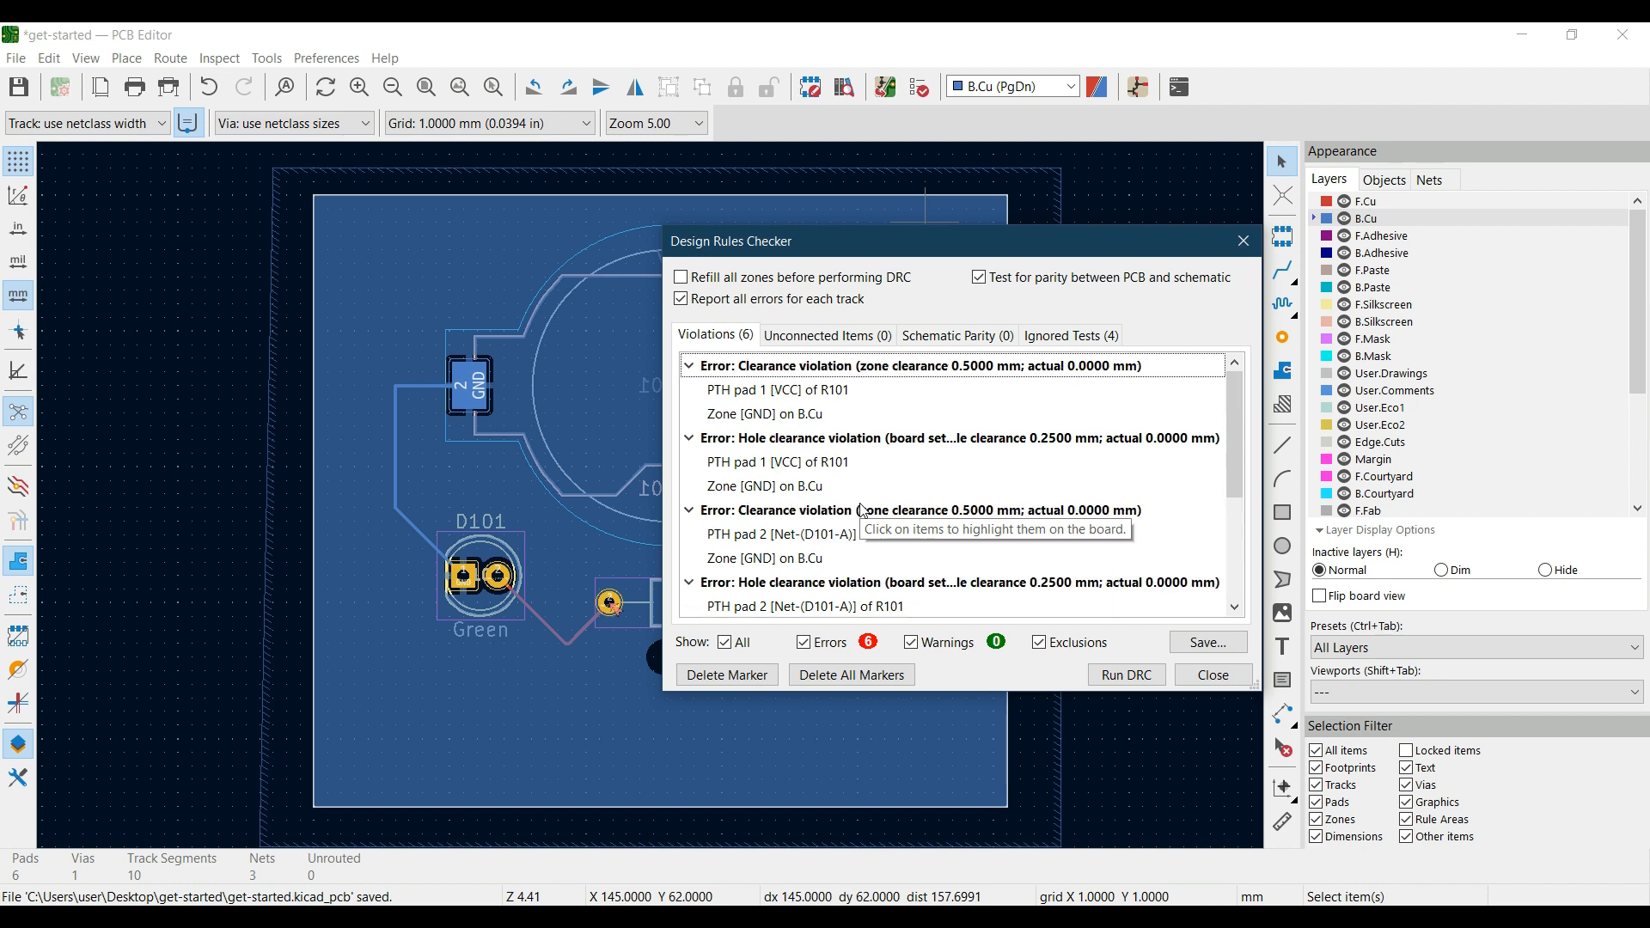
Enable refilling all zones before DRC and rerun the check, inspecting the refilled copper around R101 before closing the checker
click(683, 279)
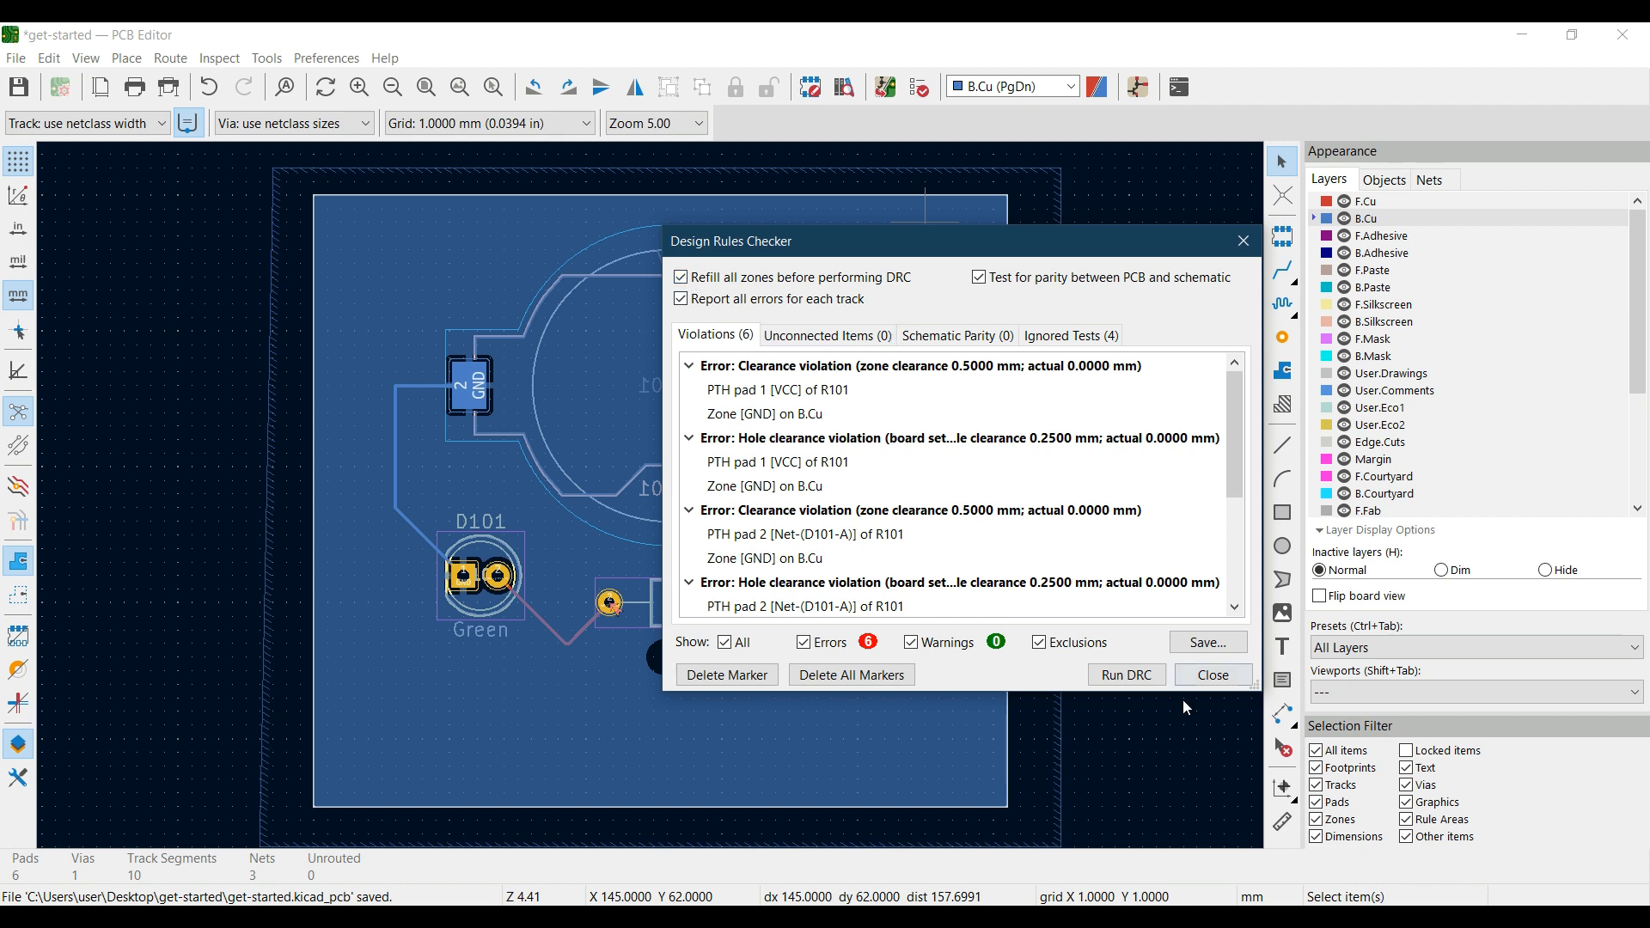
click(1149, 678)
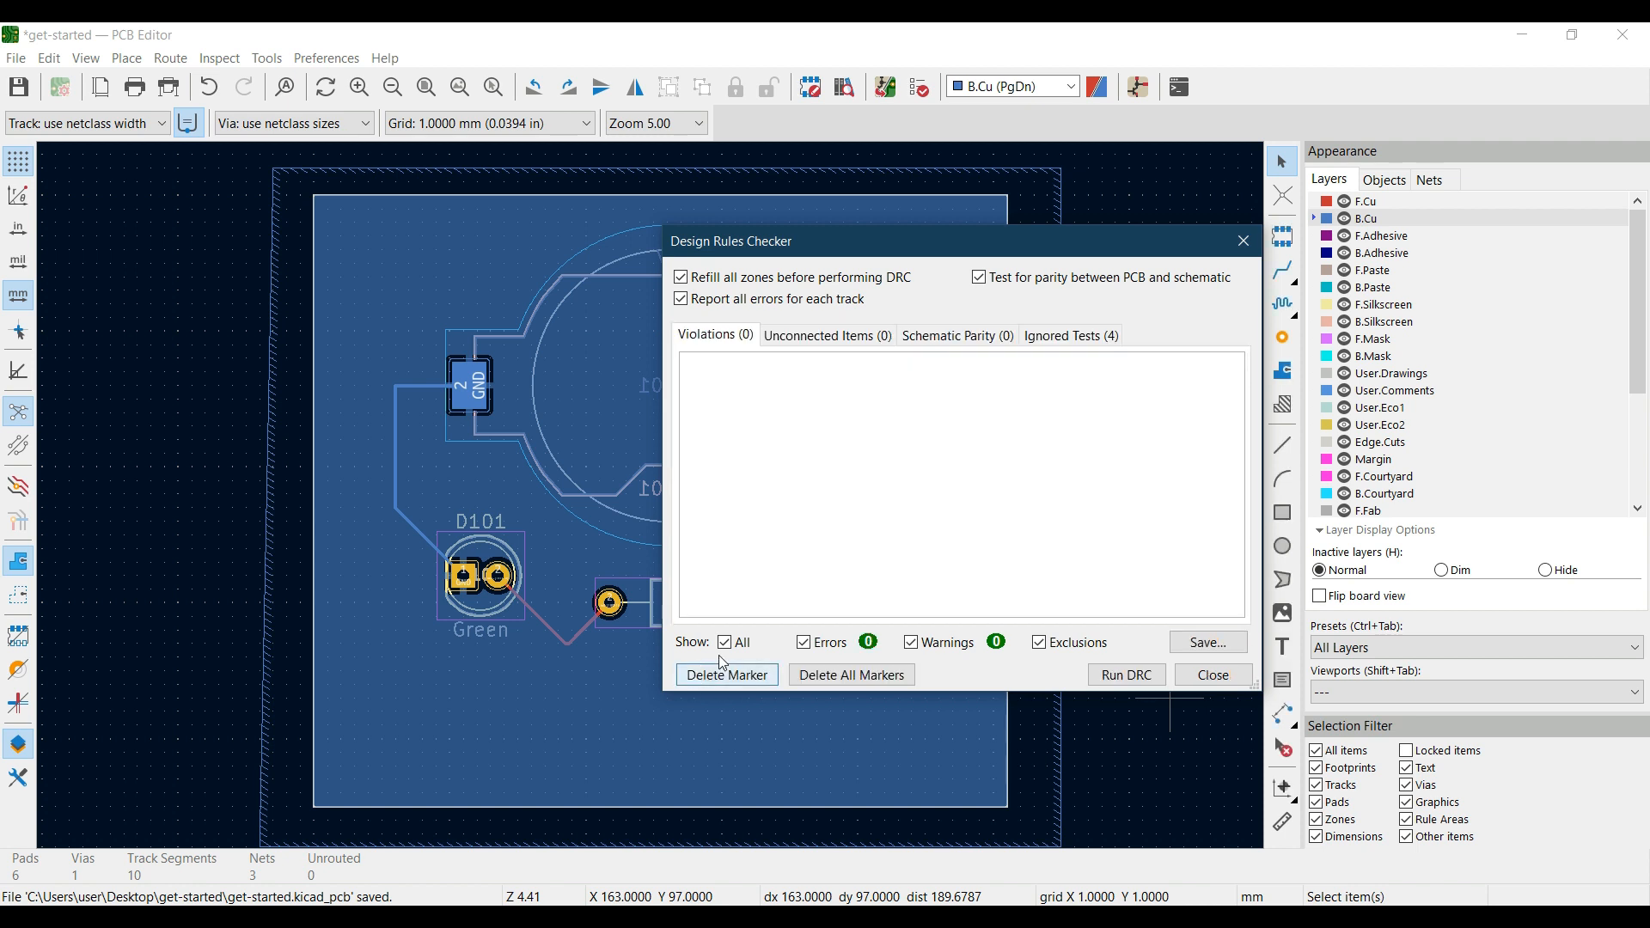
drag(1075, 248, 1431, 233)
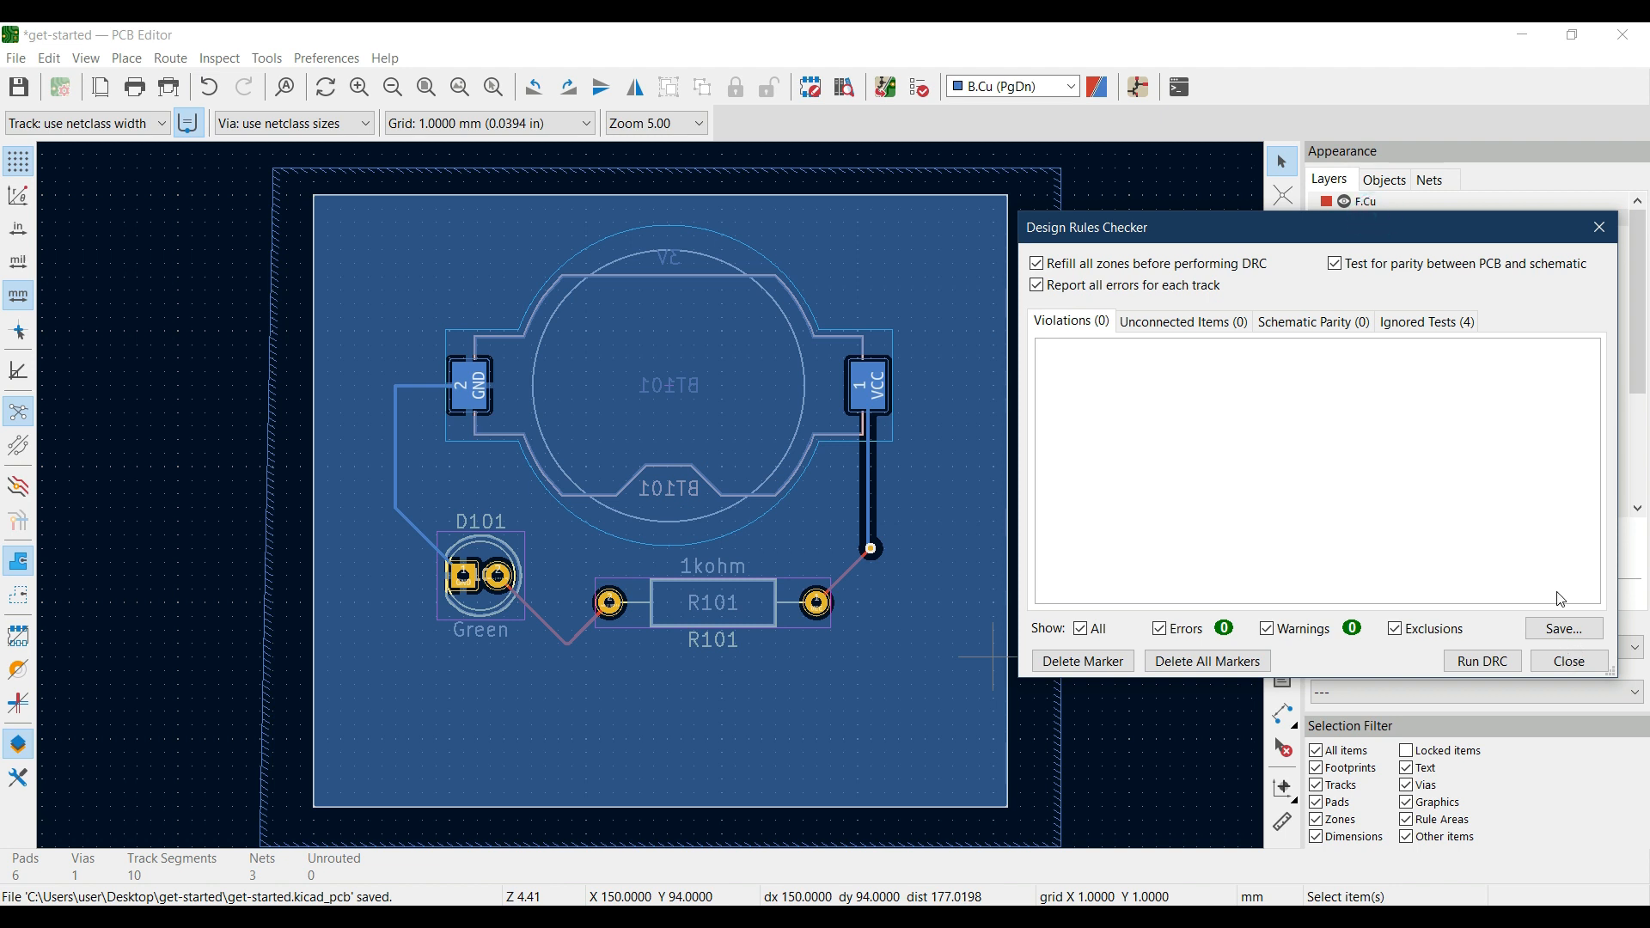
click(1562, 661)
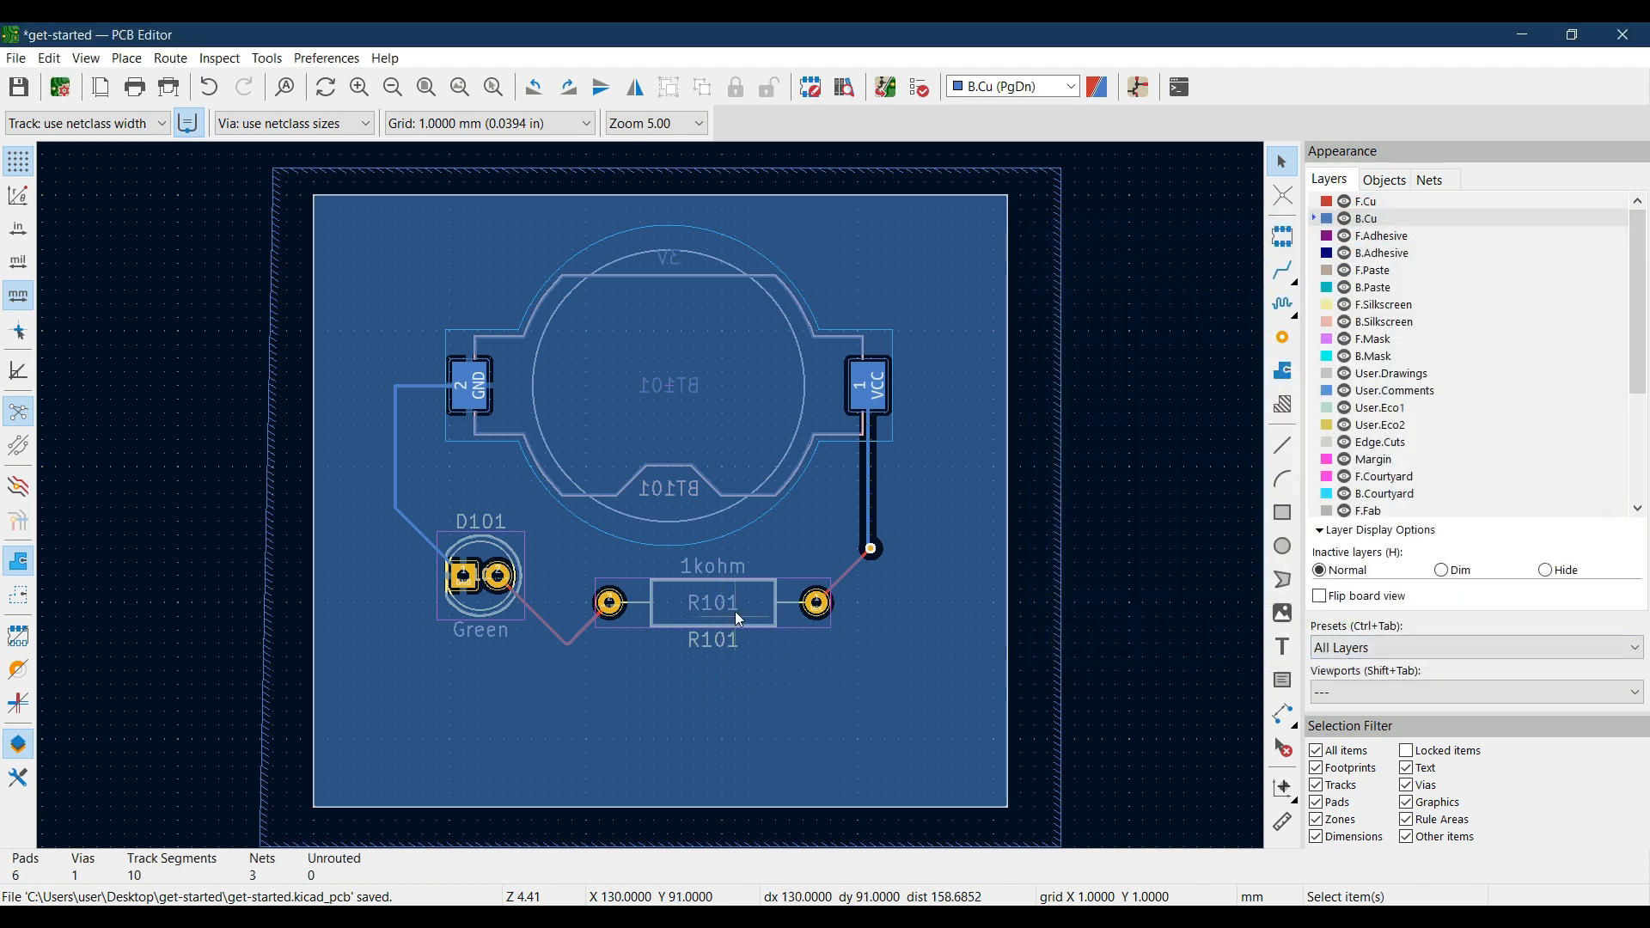
Move R101 about 4 mm right and 3 mm down, and D101 about 1 mm left and 5 mm down, level with it
click(735, 611)
drag(820, 610, 869, 645)
click(518, 560)
drag(518, 561, 460, 653)
Refill all copper zones and run the design rules check with zone refilling enabled, closing the checker at the end
key(b)
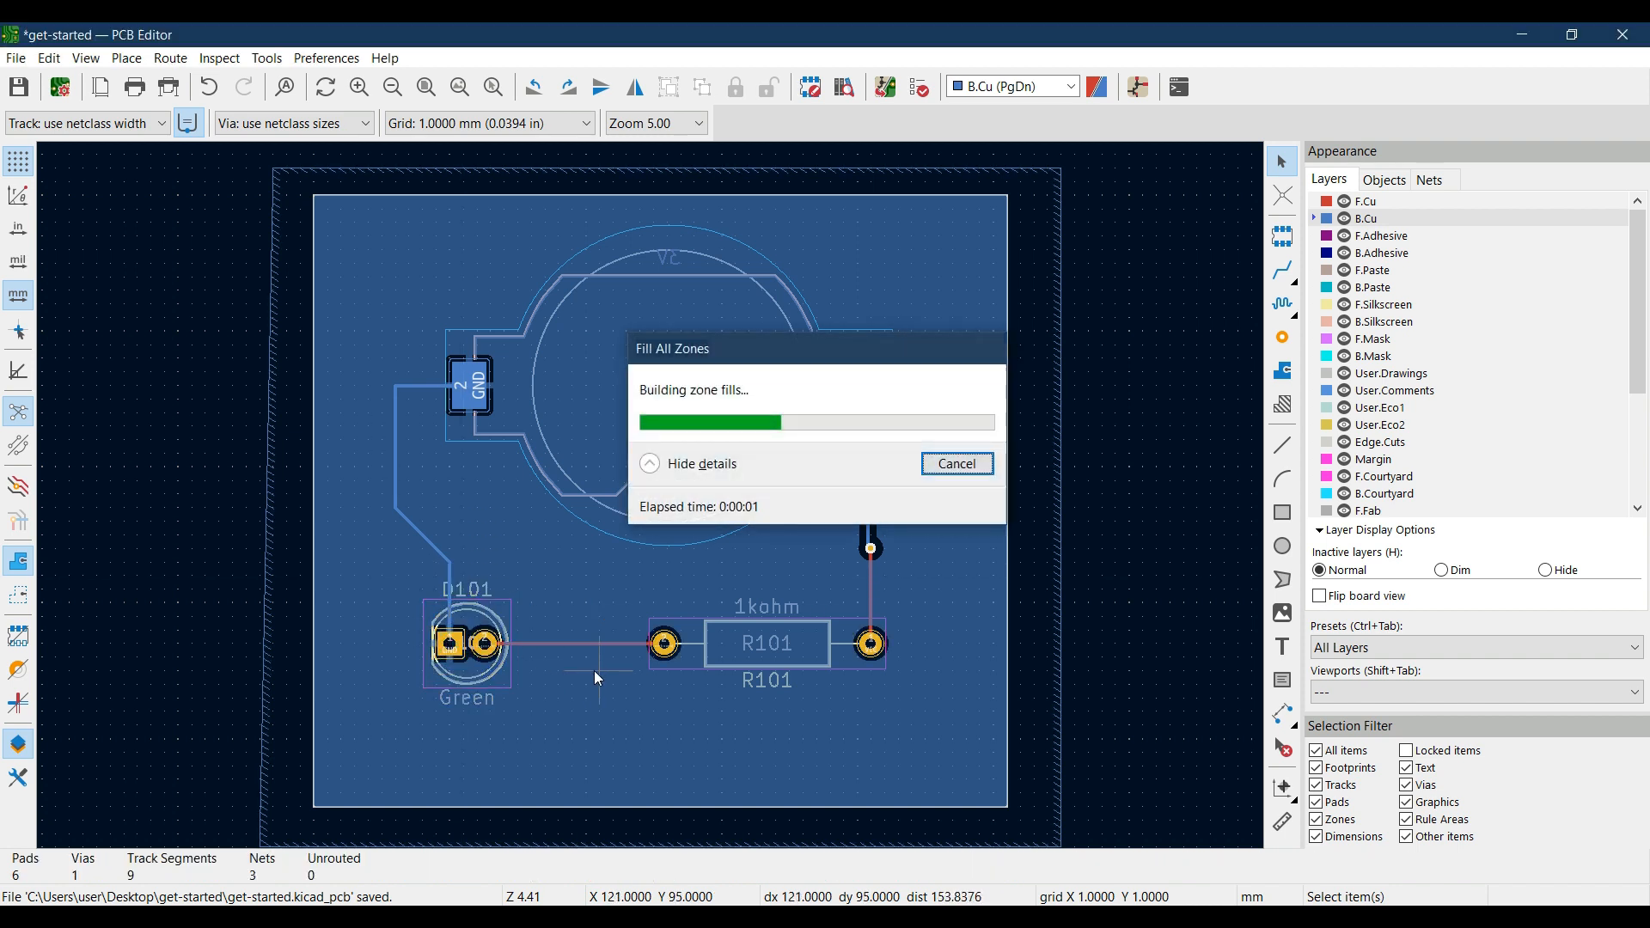
click(920, 87)
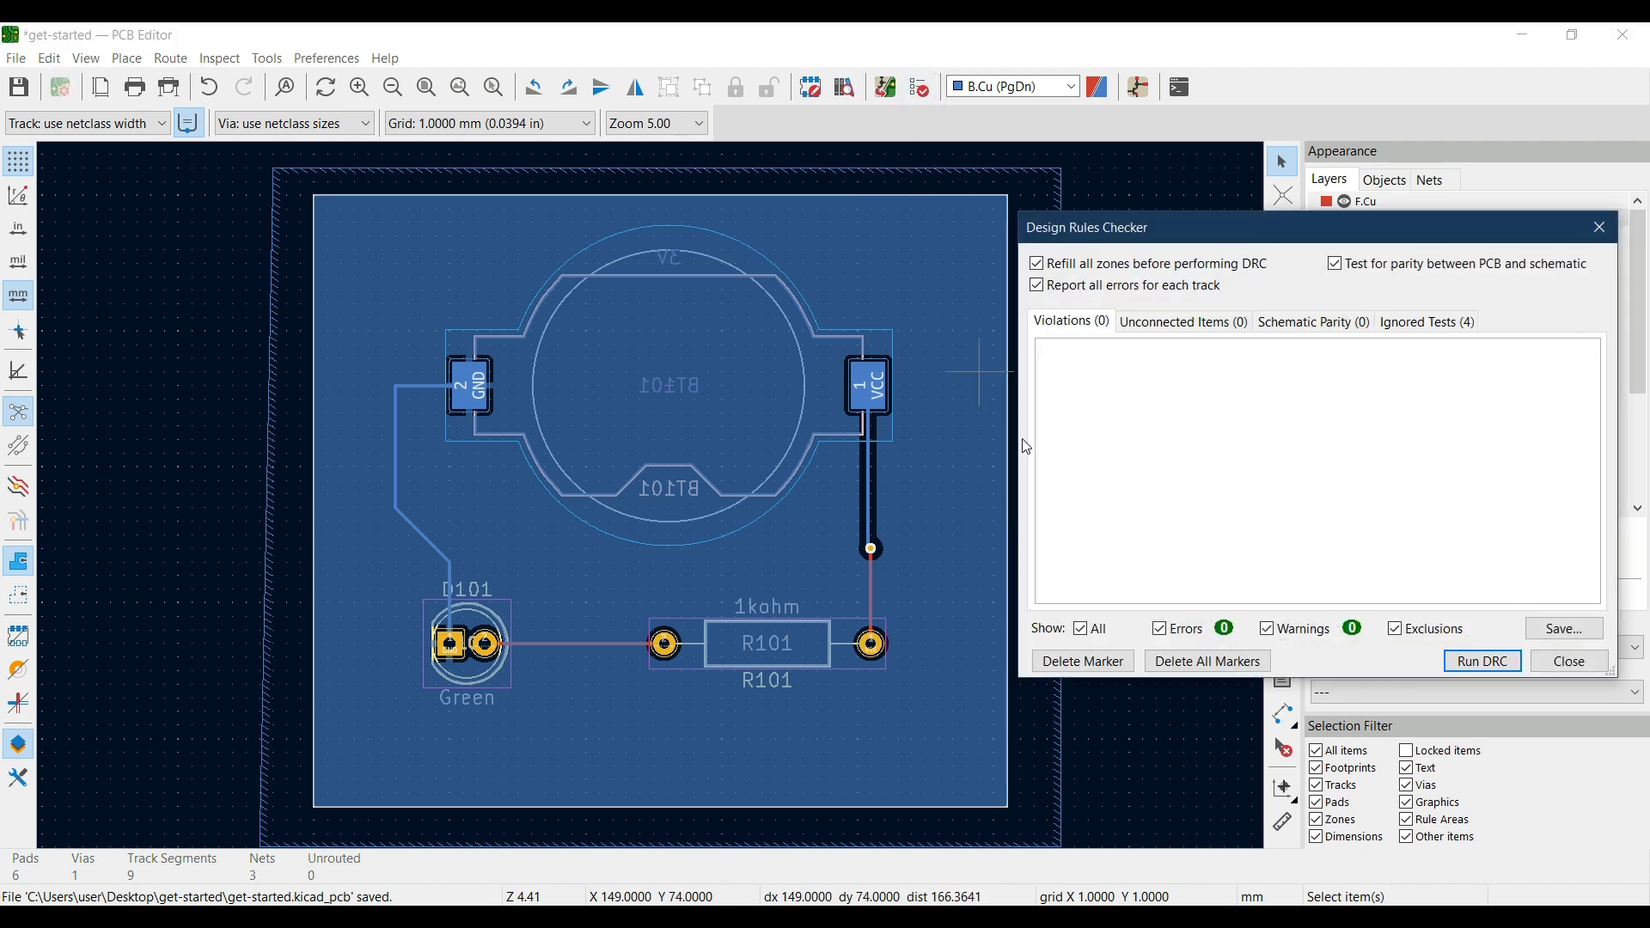
click(1499, 664)
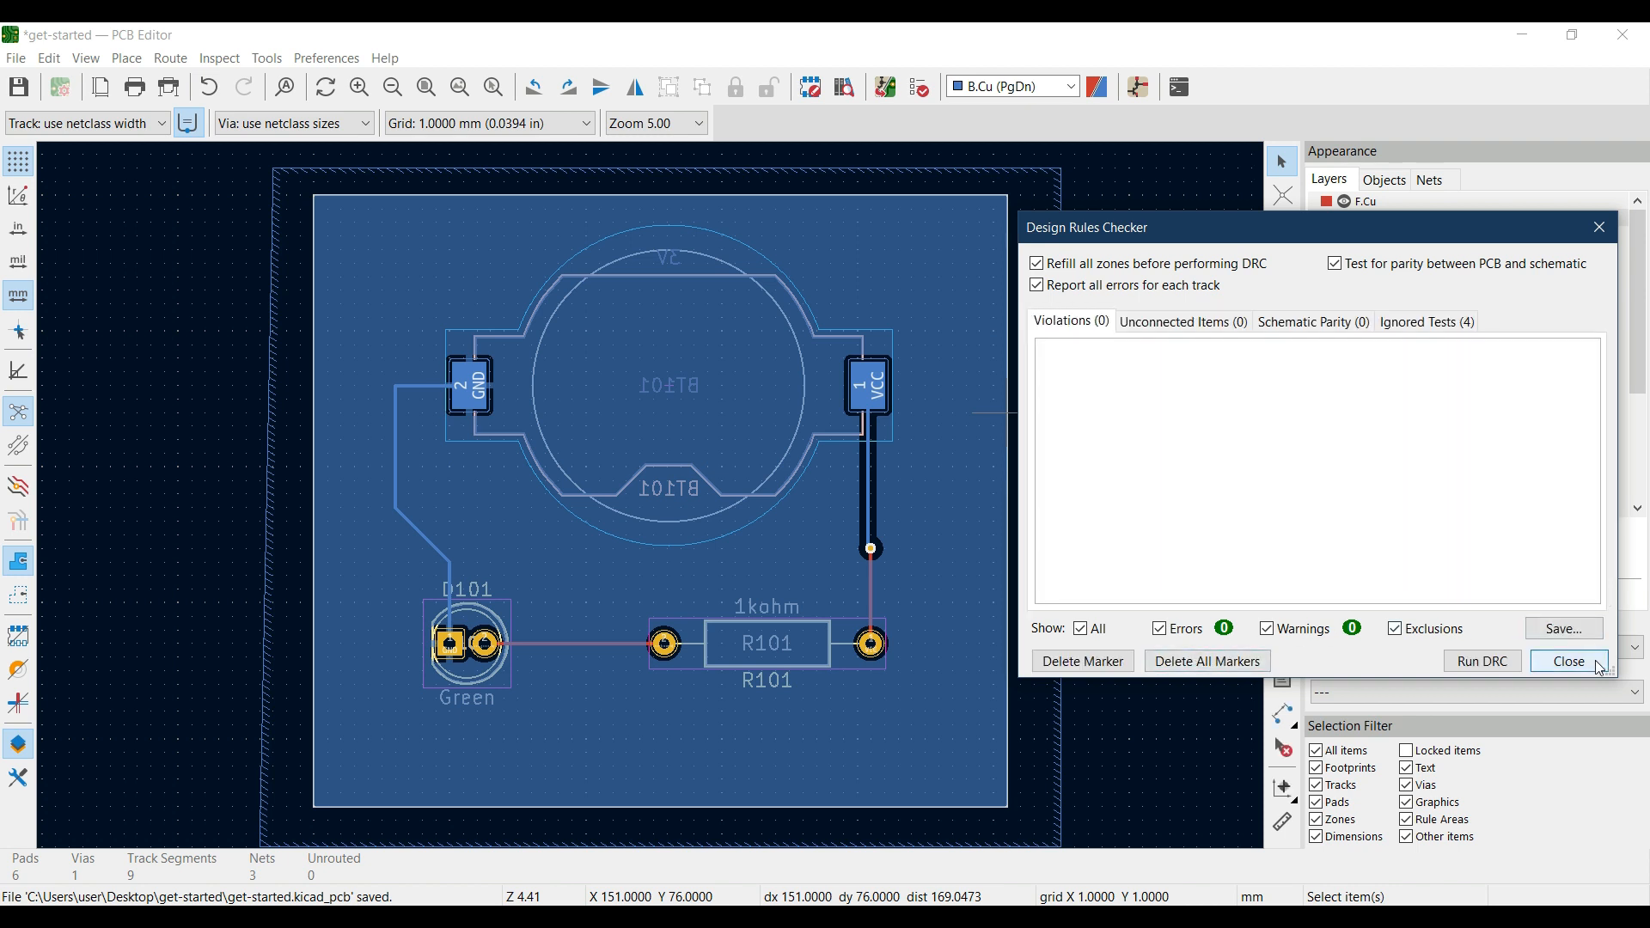
click(1569, 662)
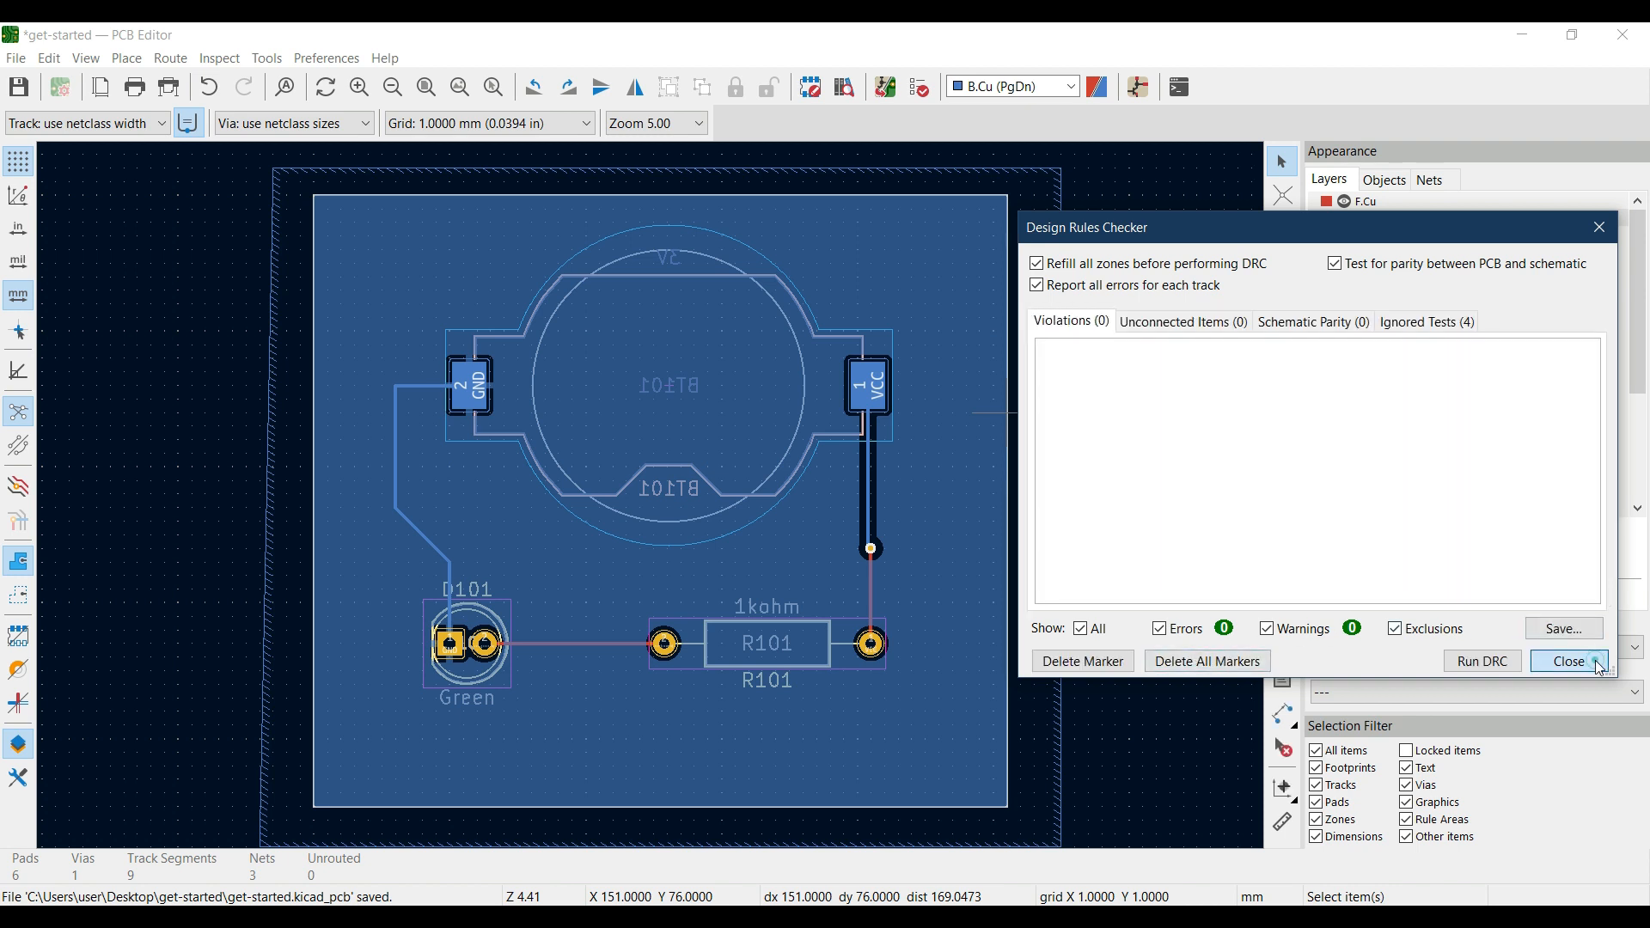